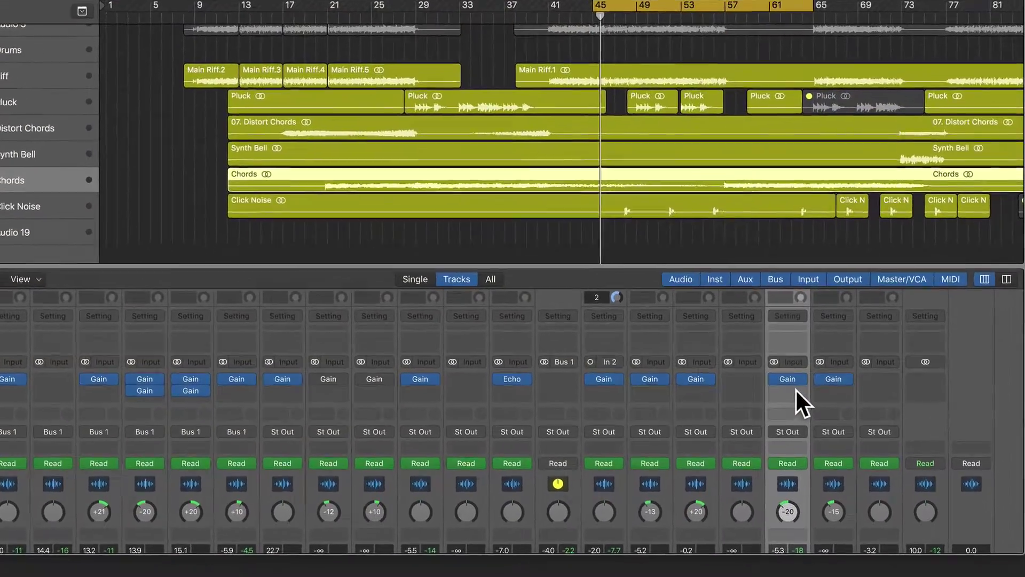
Add a stereo Phat FX from Multi Effects to an empty Audio FX slot on the Chords channel
left_click(817, 428)
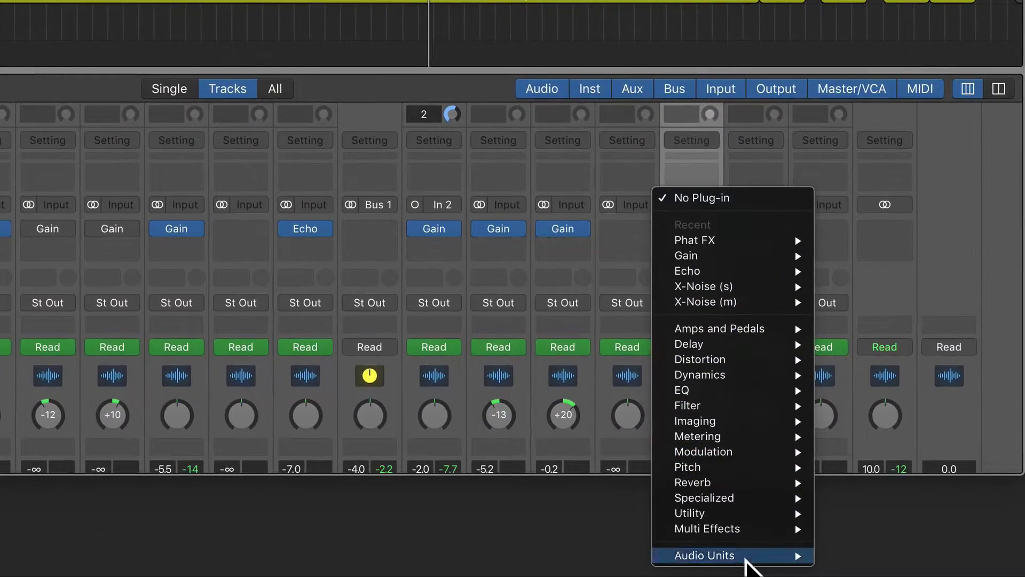
mouse_move(790, 530)
mouse_move(856, 528)
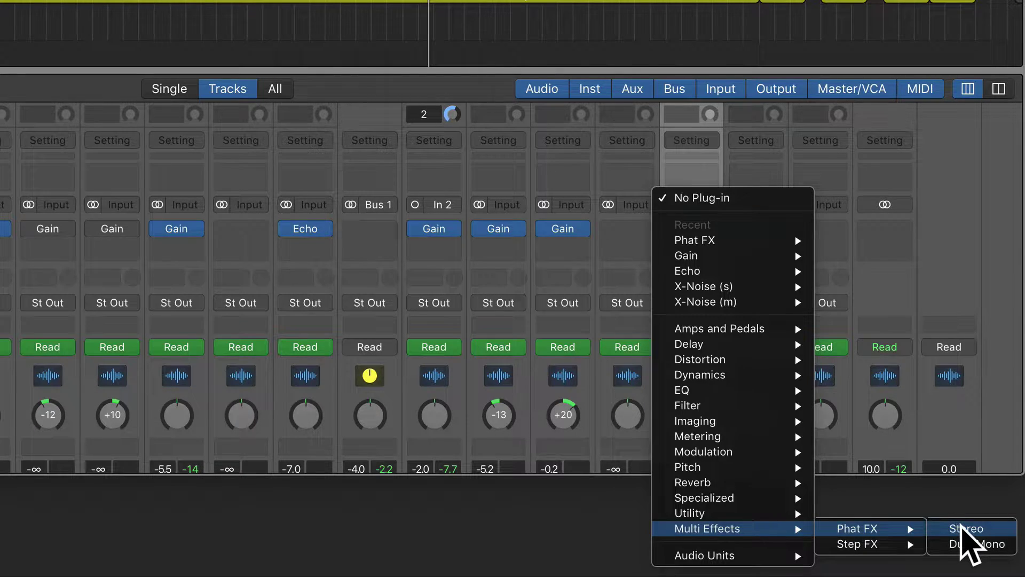
left_click(962, 528)
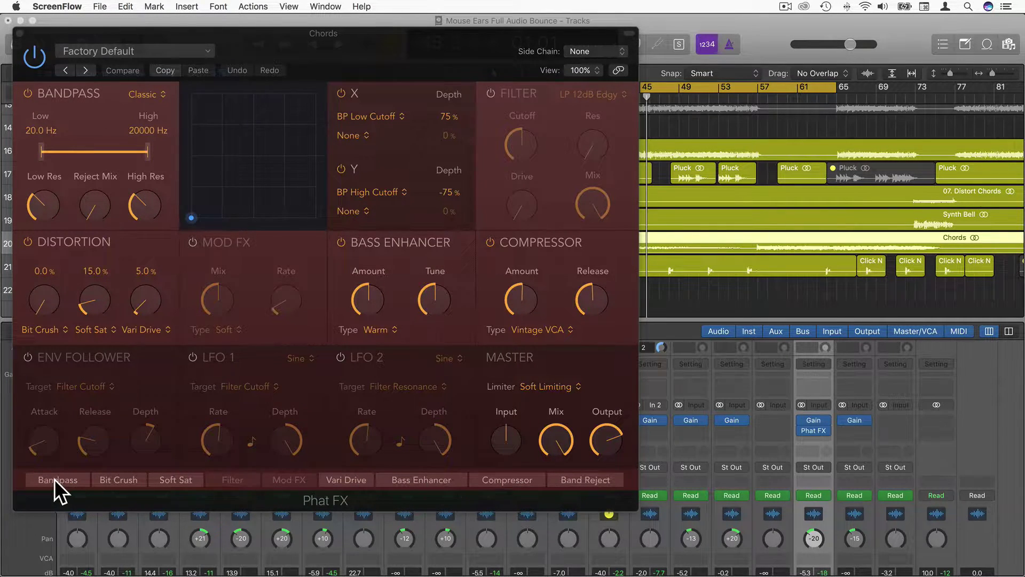
Move the Compressor in the Phat FX chain to sit right after Bit Crush, before Soft Sat
mouse_move(125, 479)
left_mouse_down()
mouse_move(56, 479)
mouse_move(135, 477)
mouse_move(126, 477)
left_mouse_up()
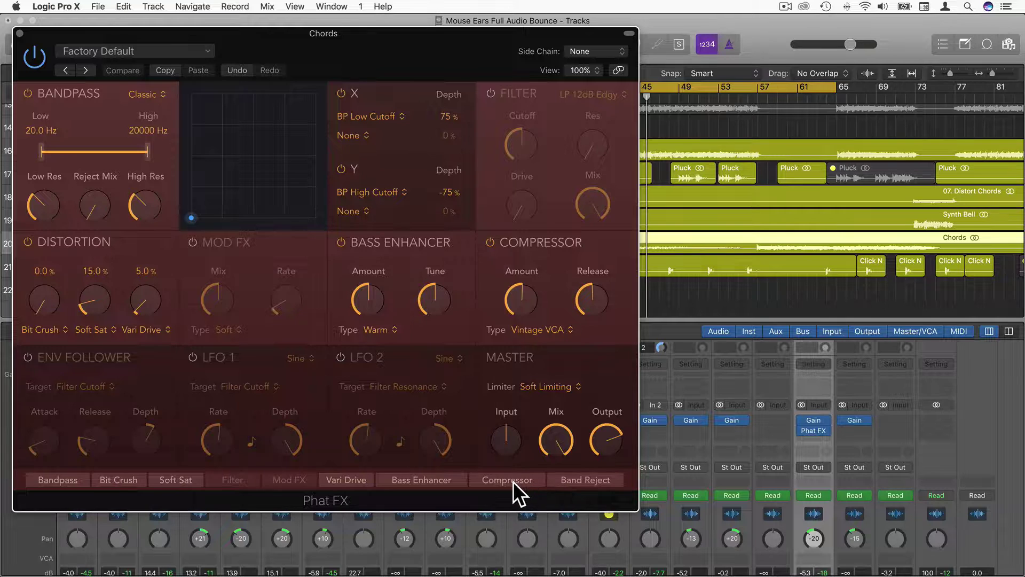
left_click_drag(515, 480, 181, 472)
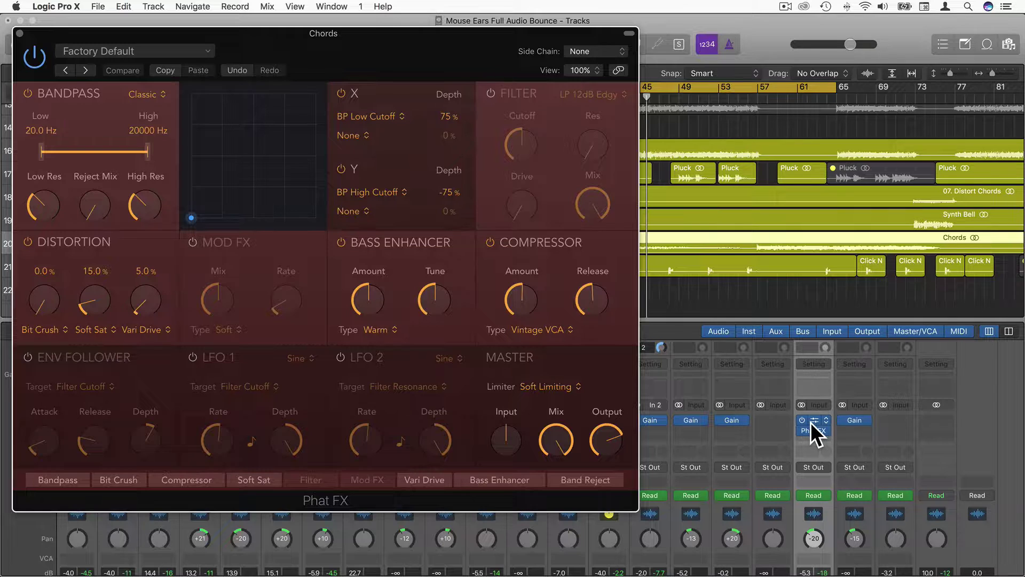
Start playback of the project and solo the Chords track
key("space")
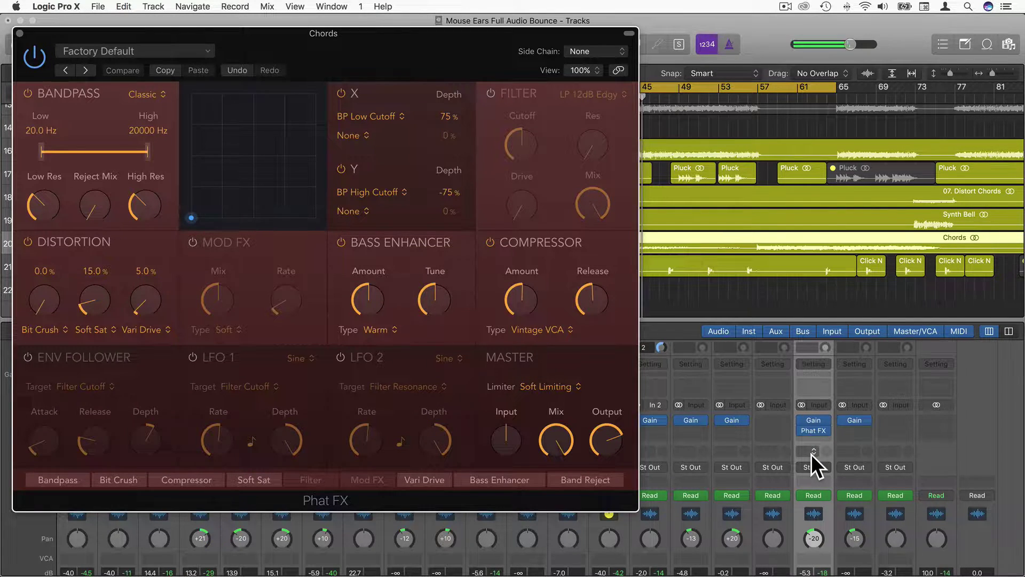
scroll(811, 454, "down", 6)
scroll(812, 454, "up", 2)
key("s")
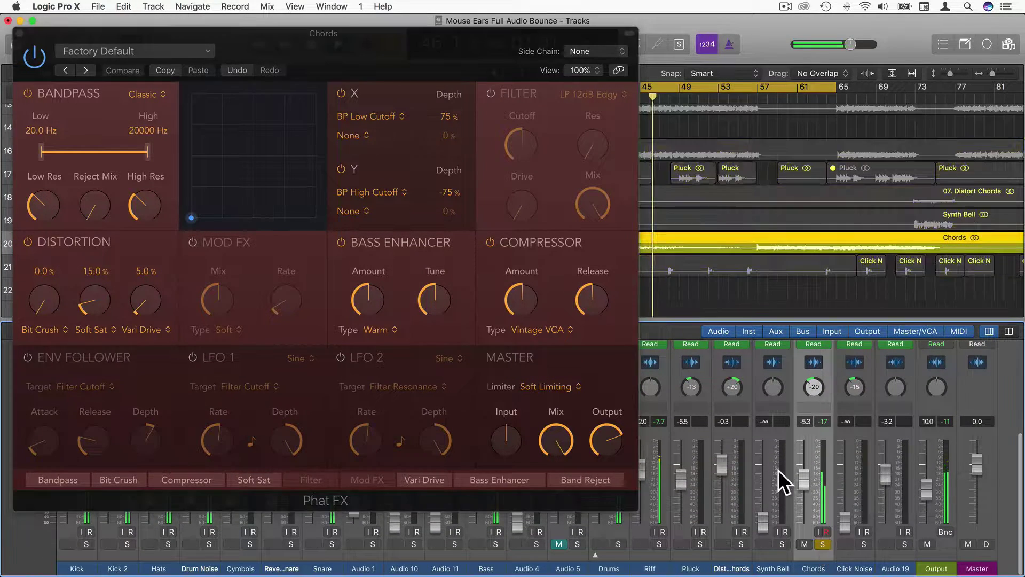
scroll(810, 451, "up", 5)
Close the accidentally opened event list and unsolo the Chords track
key("d")
left_click(942, 44)
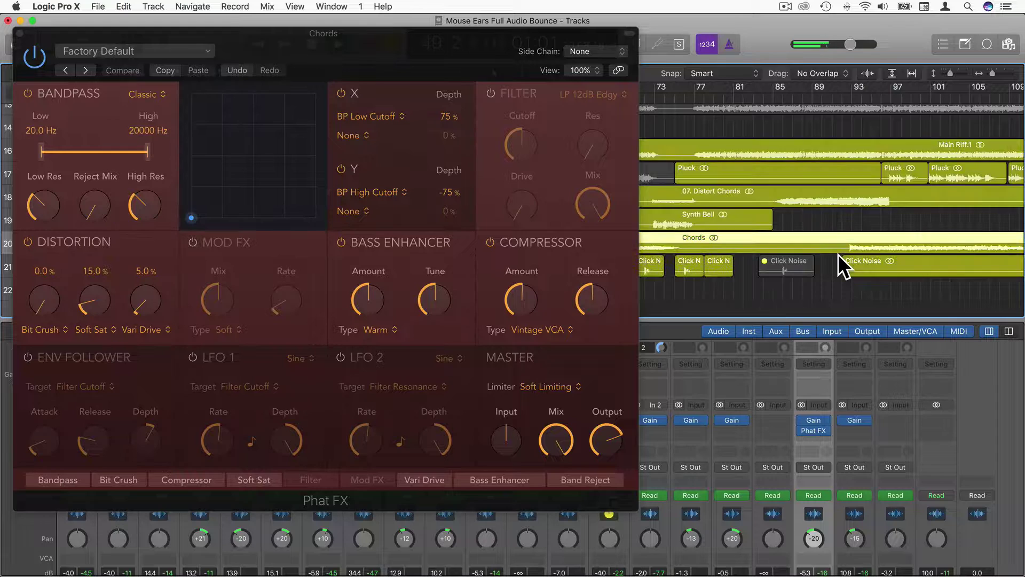
key("s")
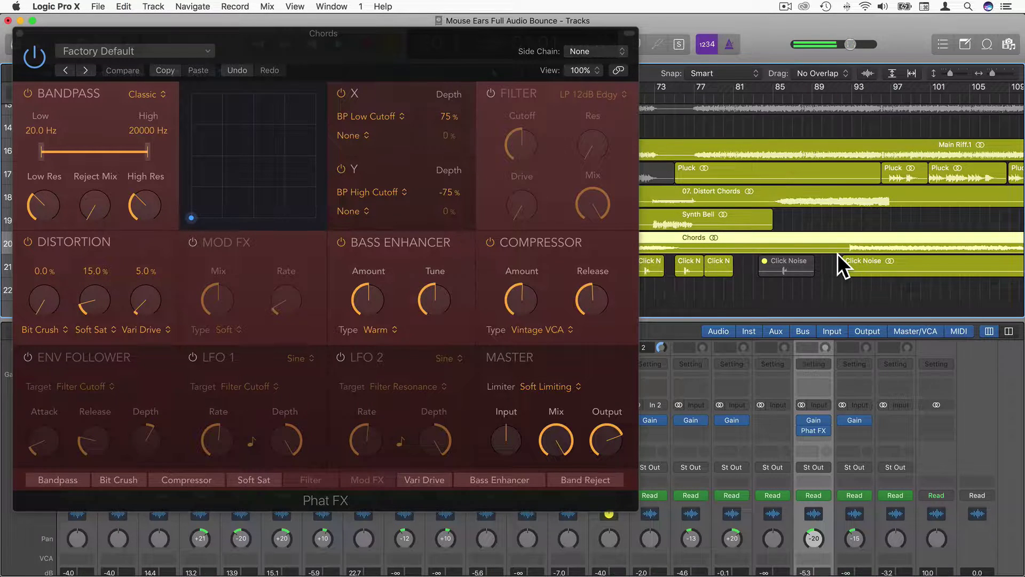
mouse_move(541, 289)
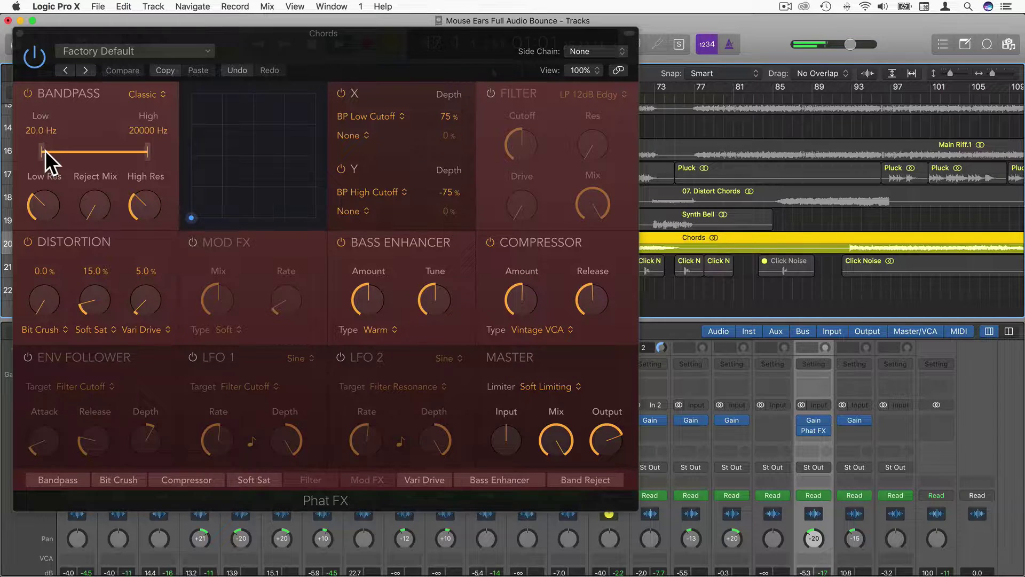
left_click(342, 94)
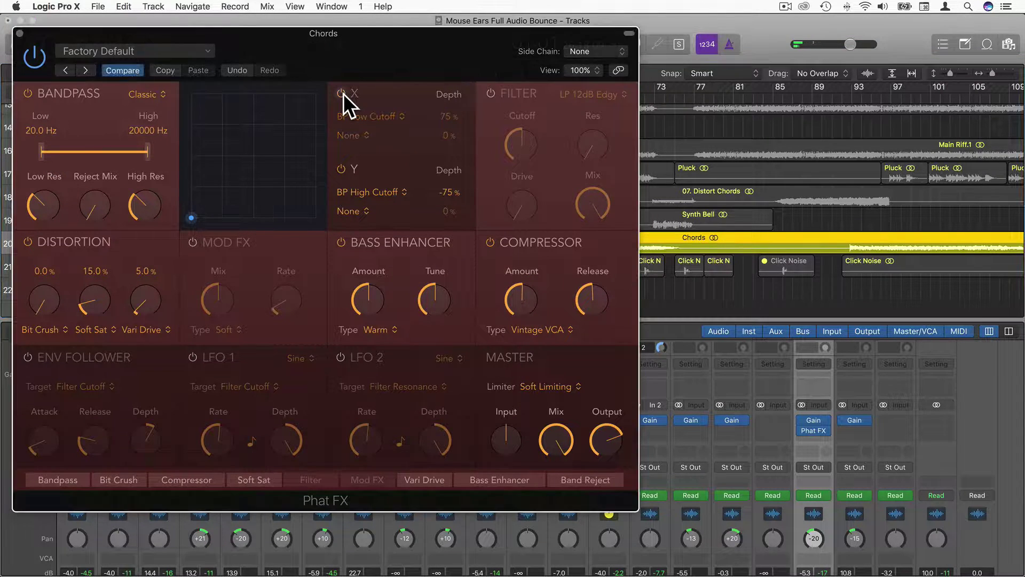
left_click(343, 94)
left_click(491, 94)
left_click(490, 93)
left_click(340, 94)
left_click(340, 94)
left_click(27, 96)
left_click(28, 95)
left_click(27, 92)
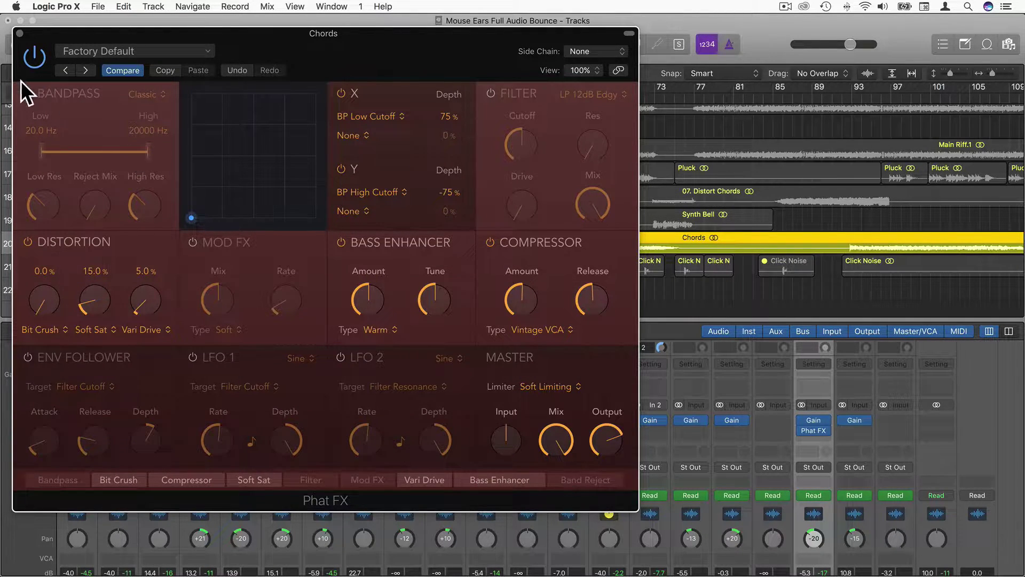
left_click(29, 96)
left_click(31, 95)
left_click(31, 96)
left_click(24, 242)
left_click(23, 241)
left_click(24, 241)
left_click(27, 240)
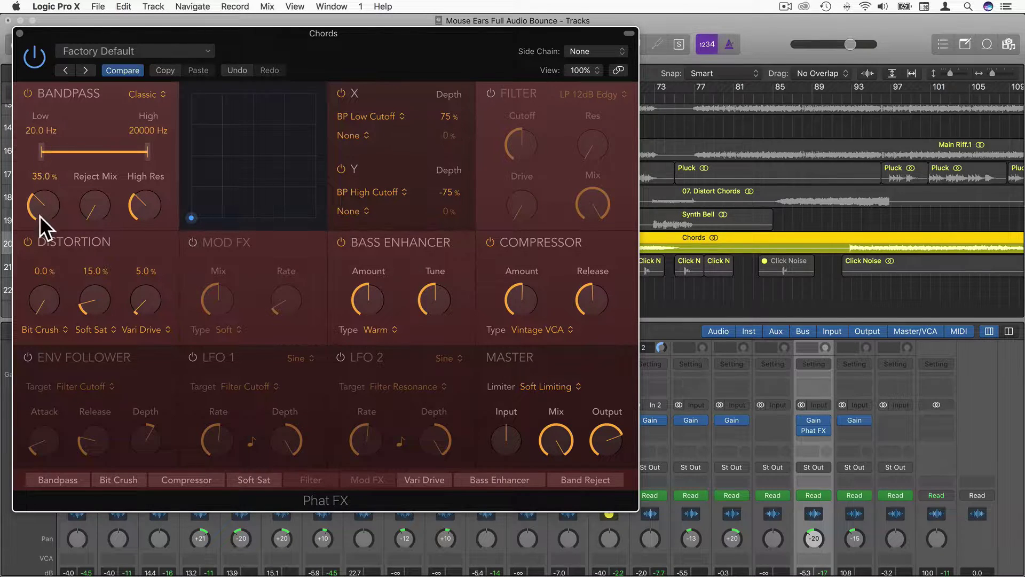
Shift the Bandpass range lower, raise Reject Mix, and turn up High Res and Low Res to 59.4 %
mouse_move(459, 265)
left_click_drag(42, 153, 93, 154)
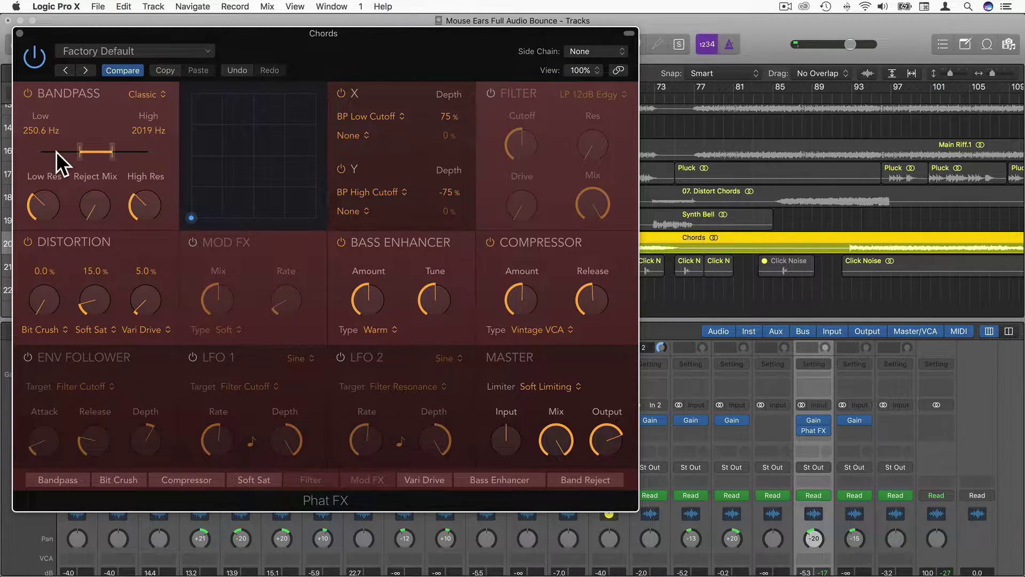
mouse_move(86, 150)
left_mouse_down()
mouse_move(97, 149)
mouse_move(61, 148)
mouse_move(103, 153)
mouse_move(69, 152)
mouse_move(91, 150)
left_mouse_up()
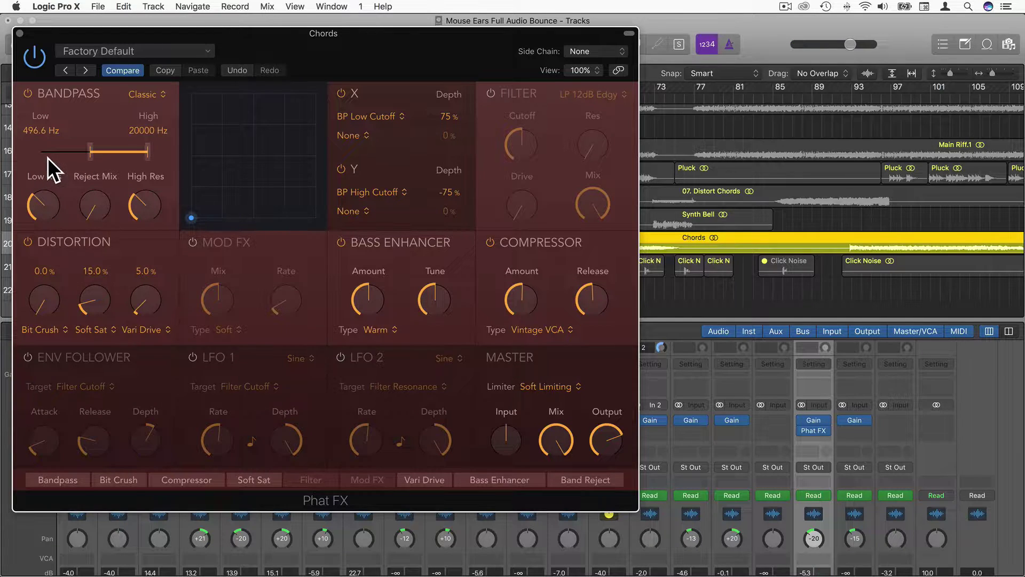
left_click_drag(120, 149, 95, 149)
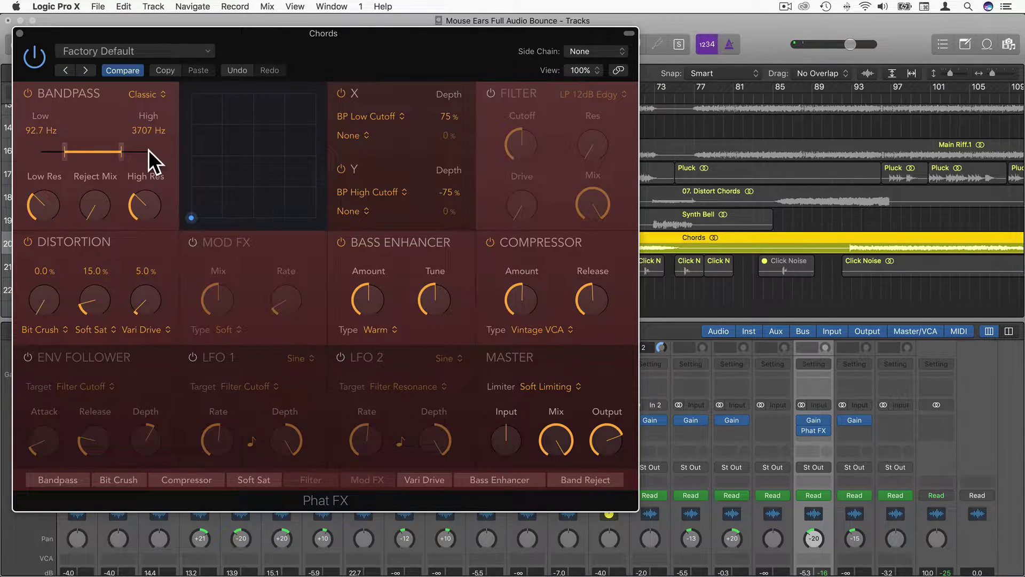
left_click_drag(88, 206, 93, 112)
mouse_move(146, 205)
left_click_drag(145, 184, 143, 158)
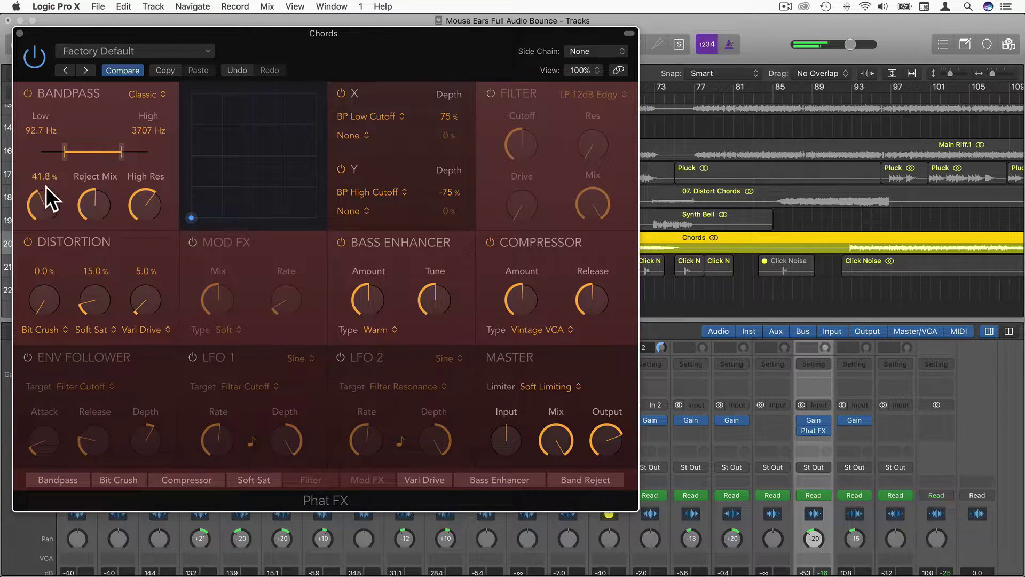
left_click_drag(45, 185, 55, 155)
Switch the Bandpass to Gritty, drop Reject Mix to 3.0 %, and settle the range at 20.0–1439 Hz
left_click(151, 96)
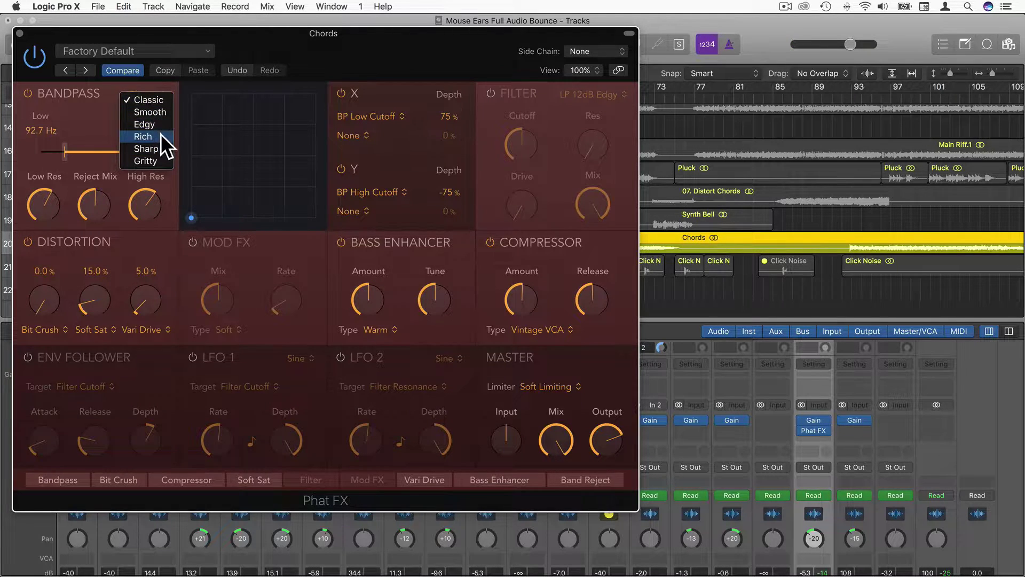
left_click(154, 160)
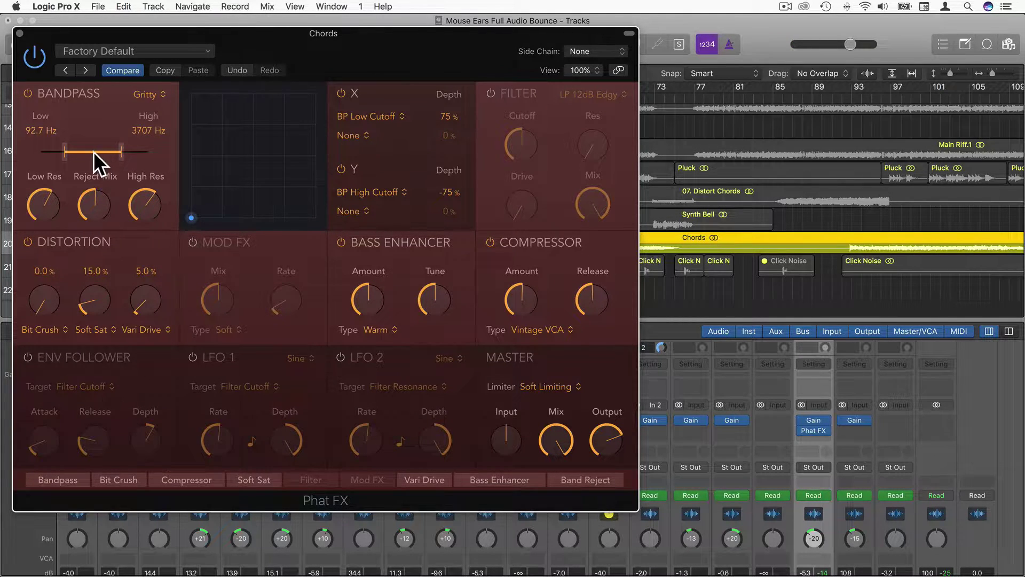
left_click_drag(93, 152, 100, 155)
left_click_drag(97, 221, 110, 294)
mouse_move(103, 152)
left_mouse_down()
mouse_move(64, 150)
mouse_move(103, 151)
left_mouse_up()
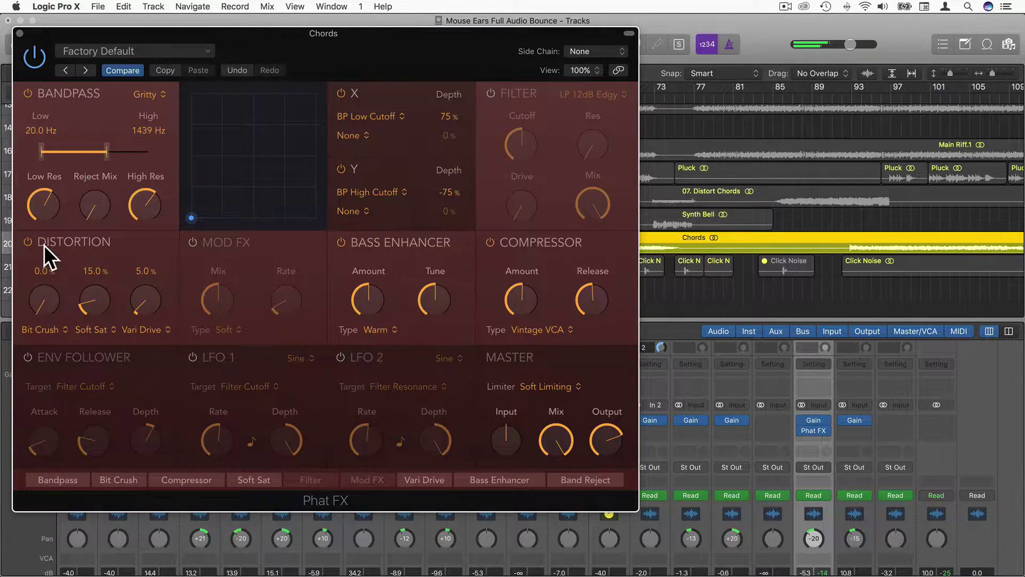
Turn off the Bandpass and set the first distortion to Downsampler at 65.6 %
left_click(28, 94)
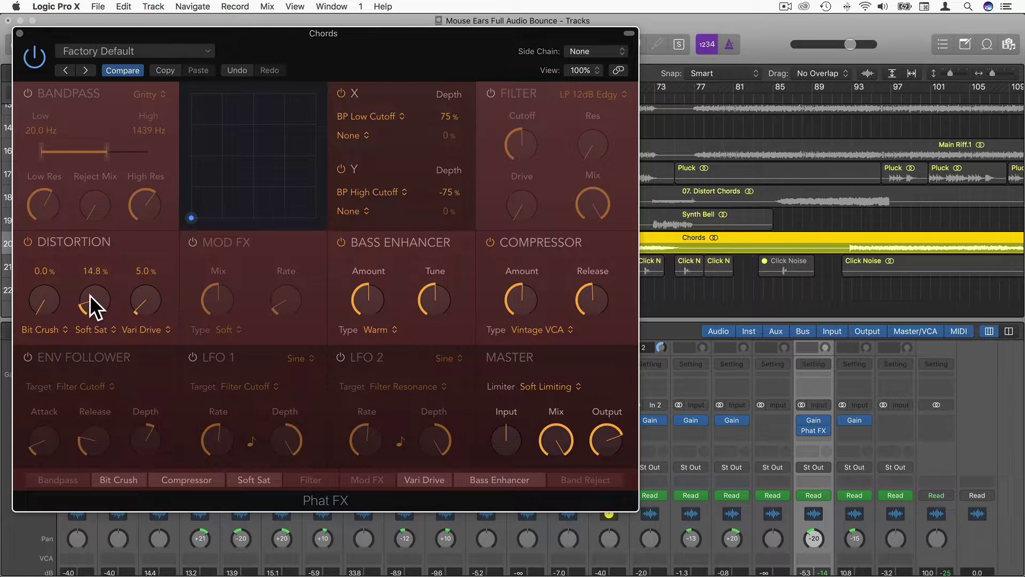
left_click(55, 331)
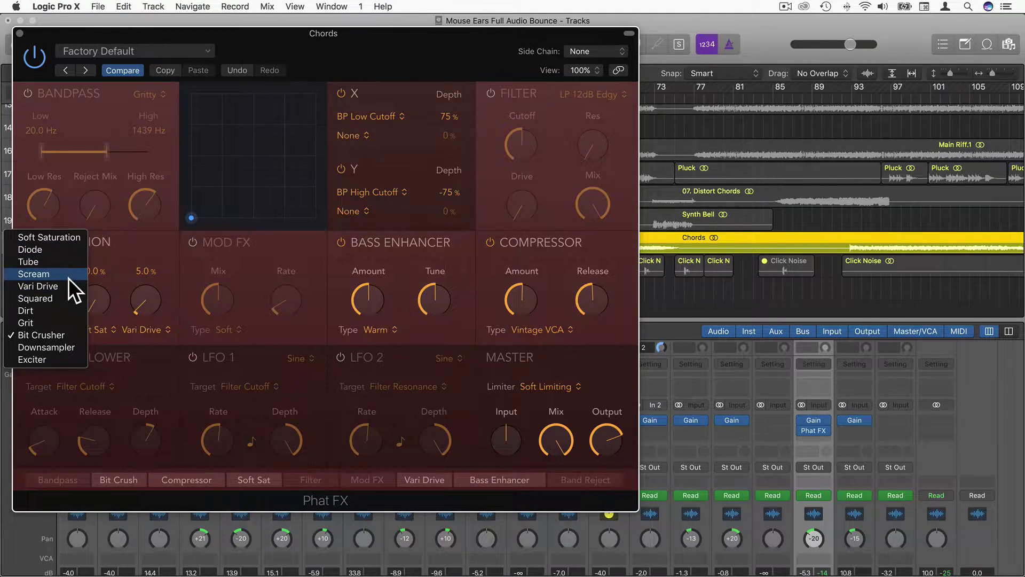
left_click(56, 349)
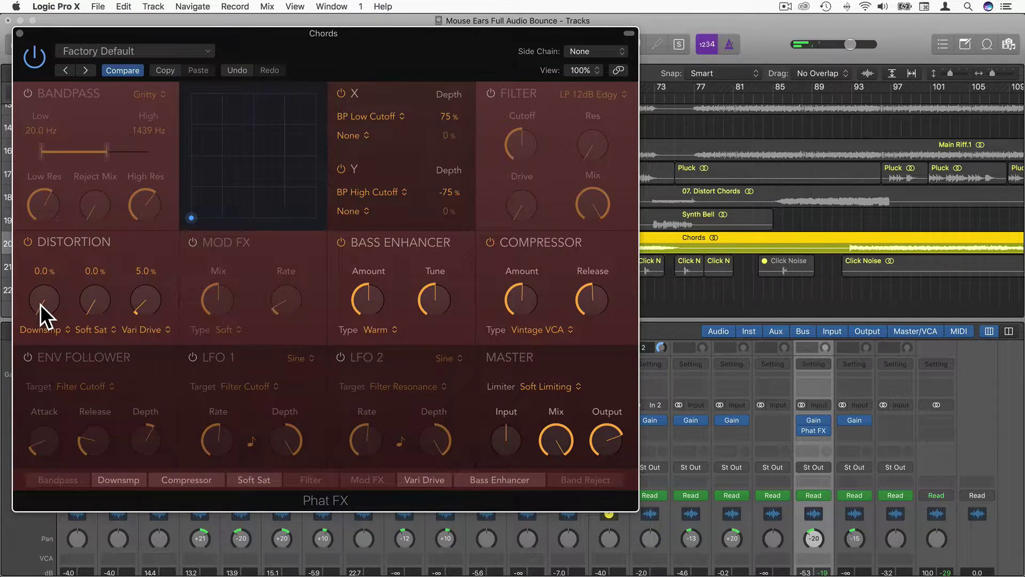
left_click_drag(40, 303, 73, 309)
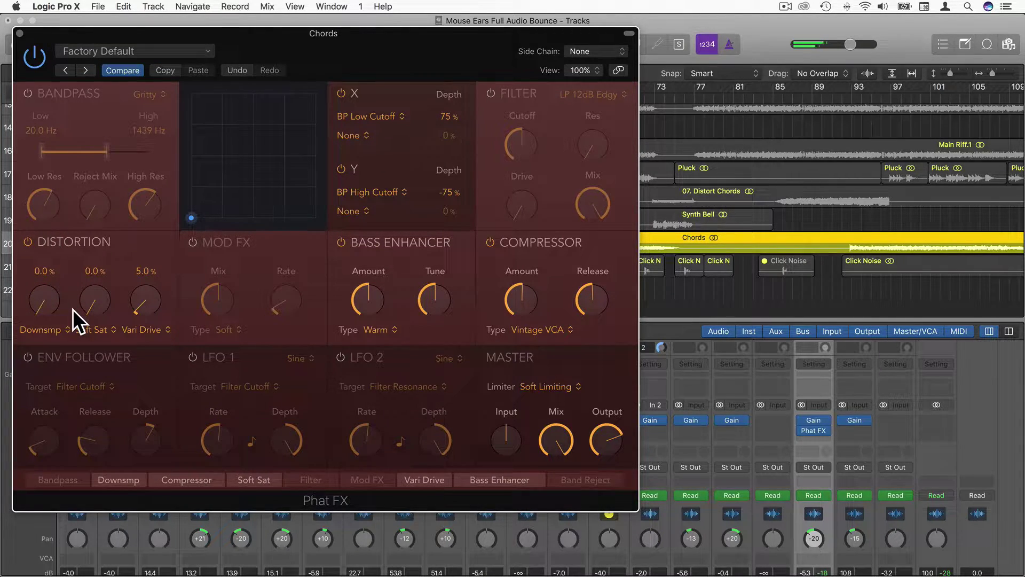
Keep Soft Saturation in the second distortion slot, raise it to 63.1 %, and add Vari Drive
left_click(100, 329)
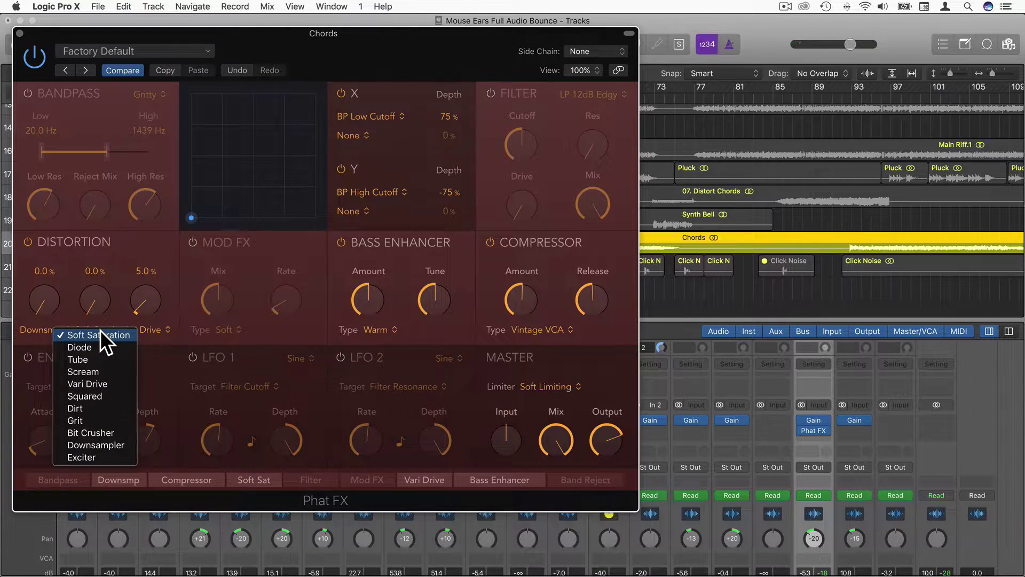
left_click(107, 334)
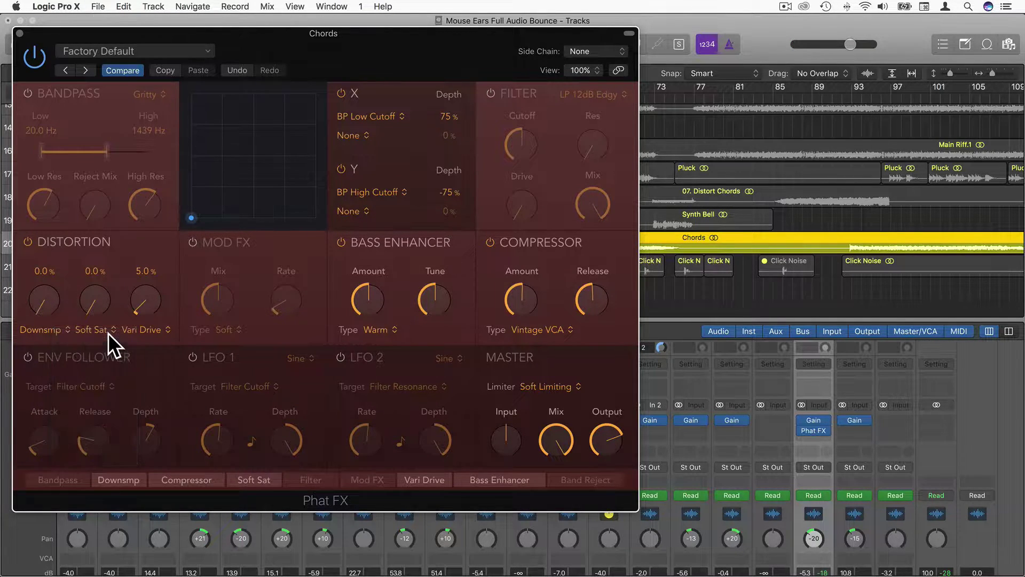
left_click_drag(95, 296, 94, 211)
left_click_drag(98, 286, 94, 287)
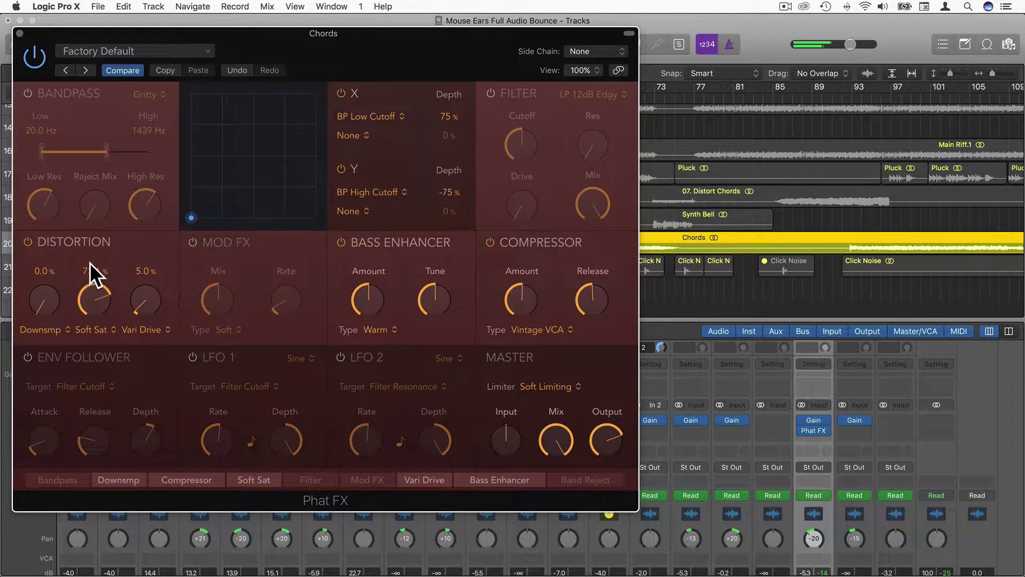
mouse_move(90, 263)
left_mouse_down()
mouse_move(90, 282)
mouse_move(83, 225)
mouse_move(87, 254)
left_mouse_up()
mouse_move(139, 304)
left_mouse_down()
mouse_move(140, 255)
mouse_move(142, 272)
mouse_move(96, 318)
mouse_move(137, 302)
left_mouse_up()
Switch the first slot to Bit Crusher at 0 %, zero Vari Drive, and set Soft Sat to 45.2 %
left_click(60, 329)
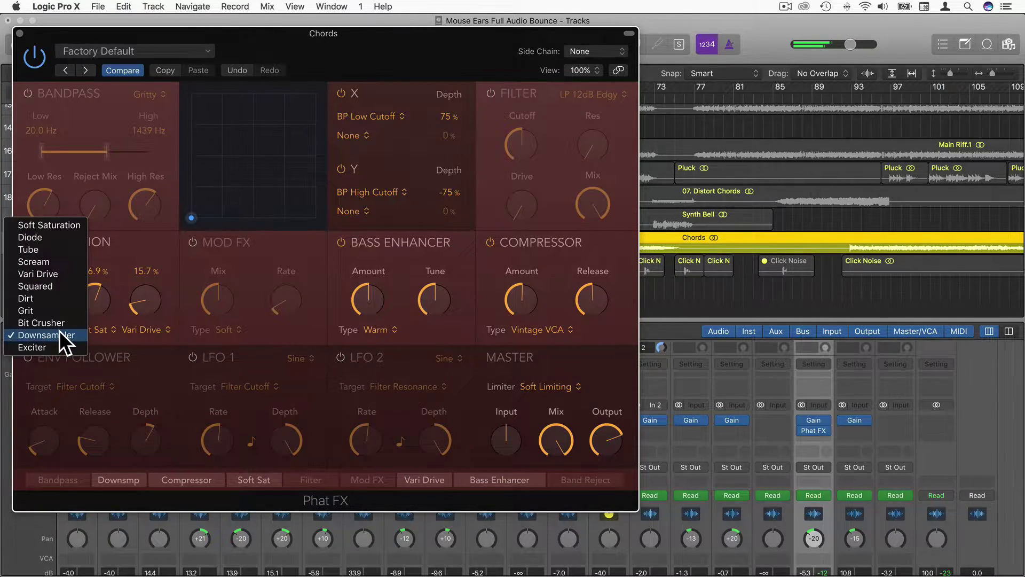
left_click(57, 320)
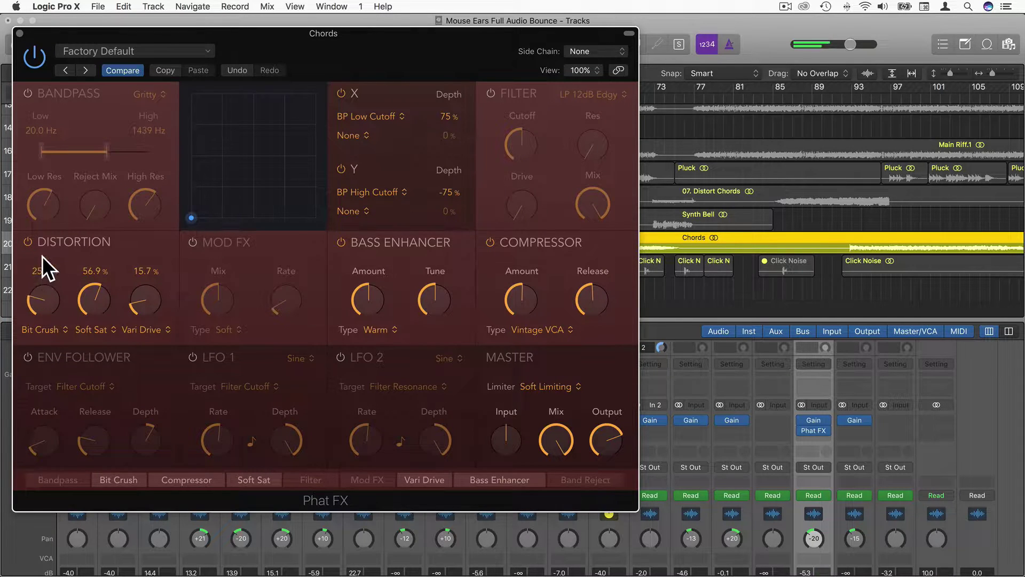
left_click_drag(42, 255, 41, 221)
left_click(27, 240)
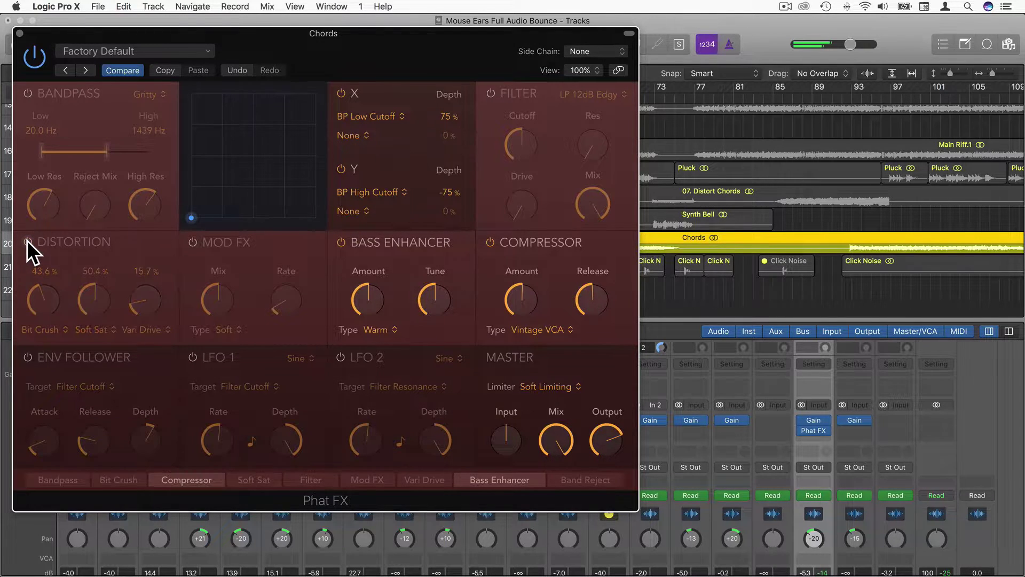
left_click(28, 240)
left_click_drag(44, 302, 81, 406)
left_click_drag(135, 308, 99, 304)
left_click(29, 242)
left_click(29, 242)
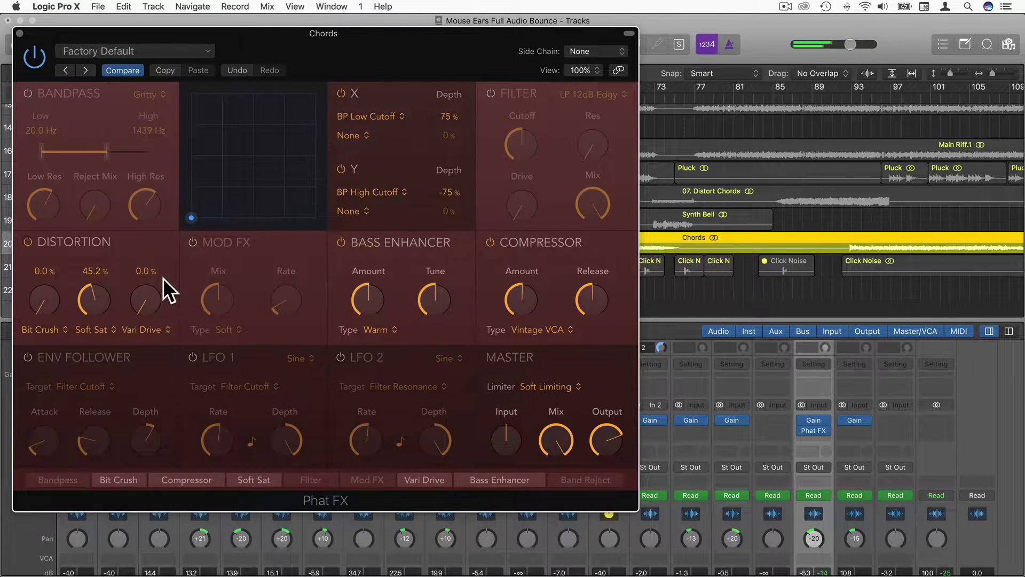
Power on Mod FX, raise Rate, push Mix to 100 %, and try the Classic and Heavy types
left_click(193, 242)
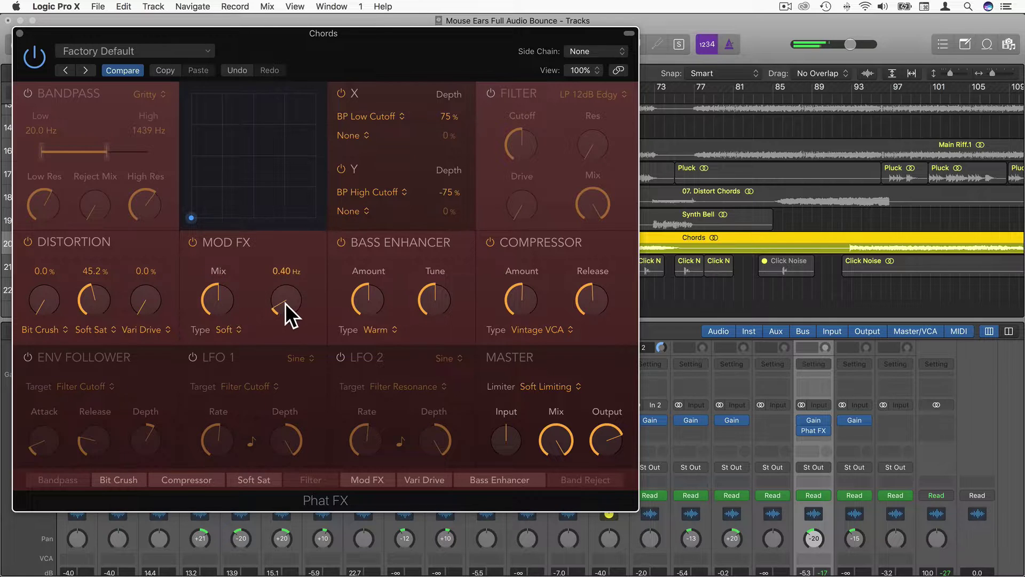
left_click_drag(286, 288, 272, 172)
left_click_drag(222, 297, 217, 226)
left_click(229, 330)
left_click(228, 326)
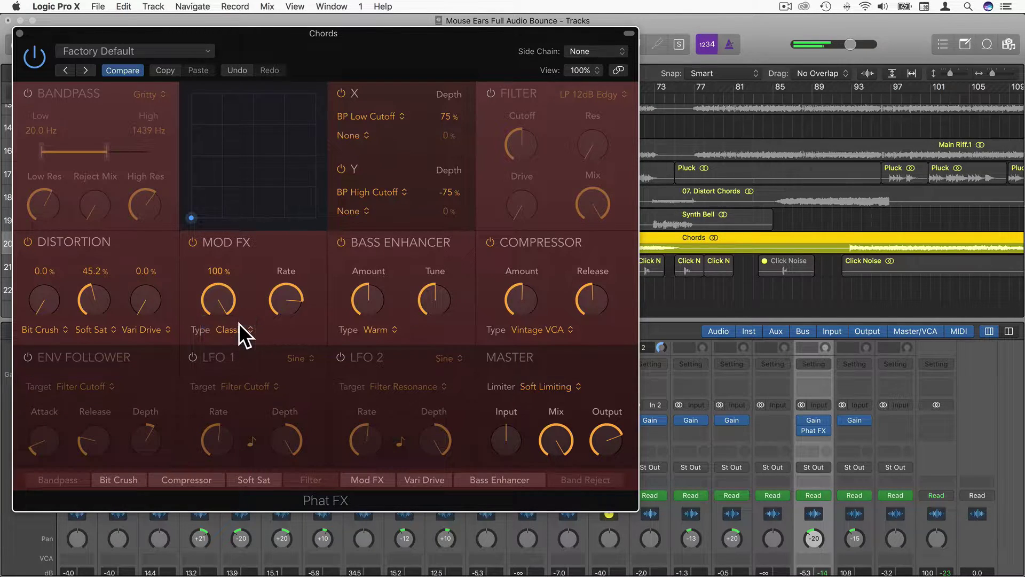
left_click(233, 331)
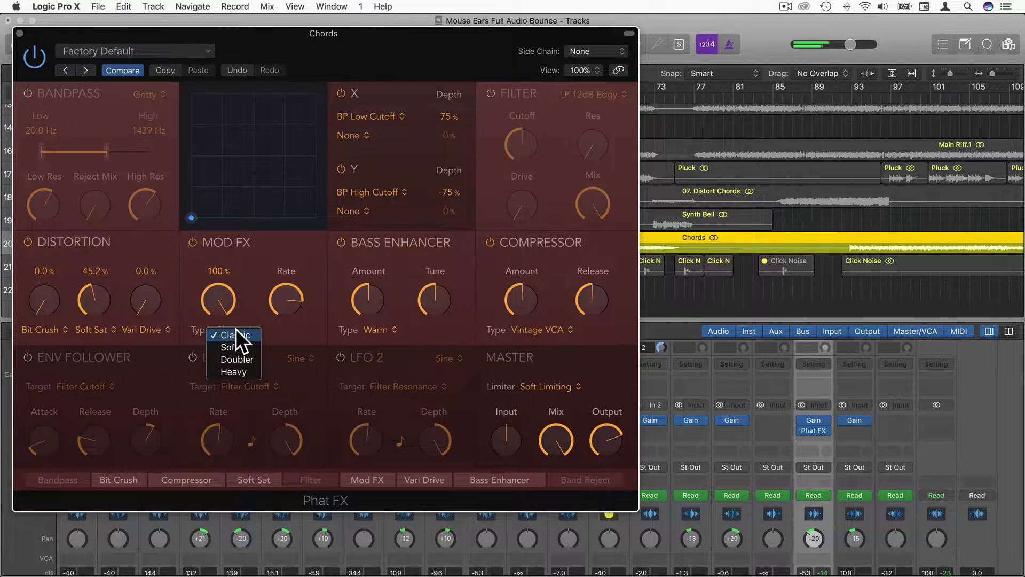
left_click(246, 370)
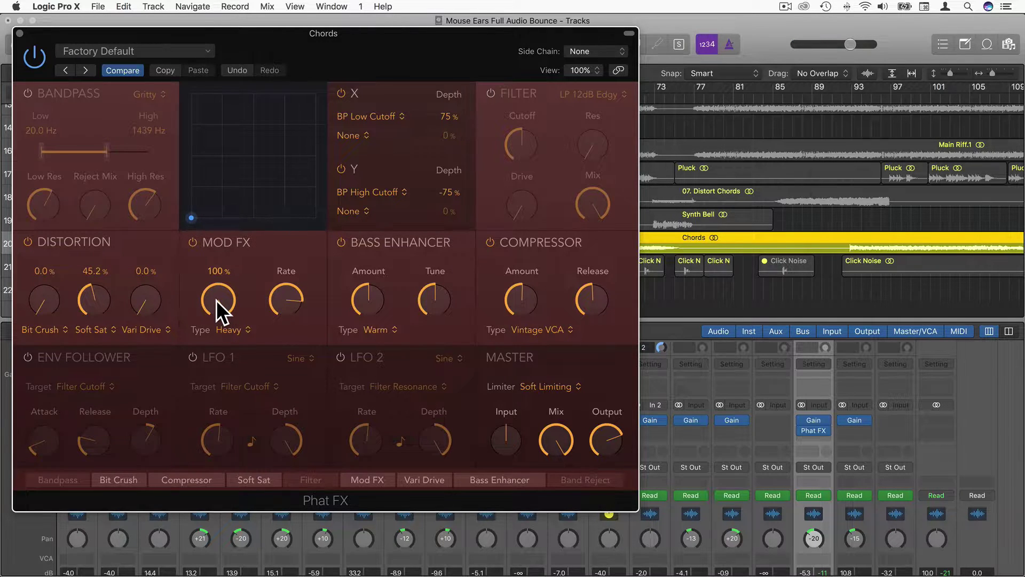
left_click_drag(217, 295, 217, 301)
Return Mod FX to Classic, lower Rate, compare on/off, and set Mix to 38.1 %
left_click(222, 325)
left_click(225, 331)
left_click(230, 326)
left_click(238, 305)
left_click_drag(221, 316, 233, 393)
left_click_drag(287, 302, 222, 328)
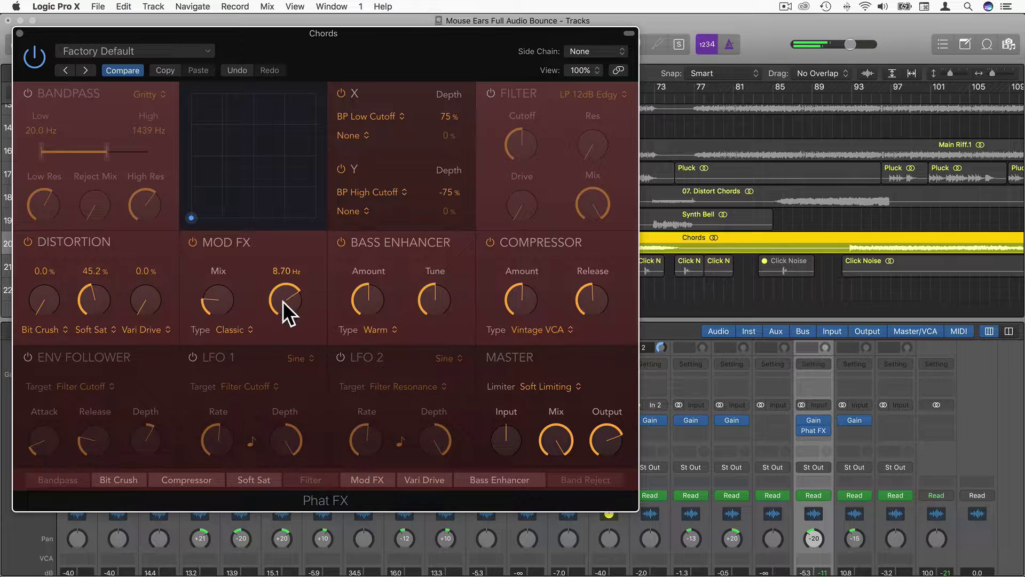
left_click(194, 242)
left_click(192, 243)
left_click_drag(220, 266, 221, 272)
Turn Mod FX off, set Bass Enhancer Amount to 16.3 %, and raise Tune to about 97 Hz
left_click(192, 242)
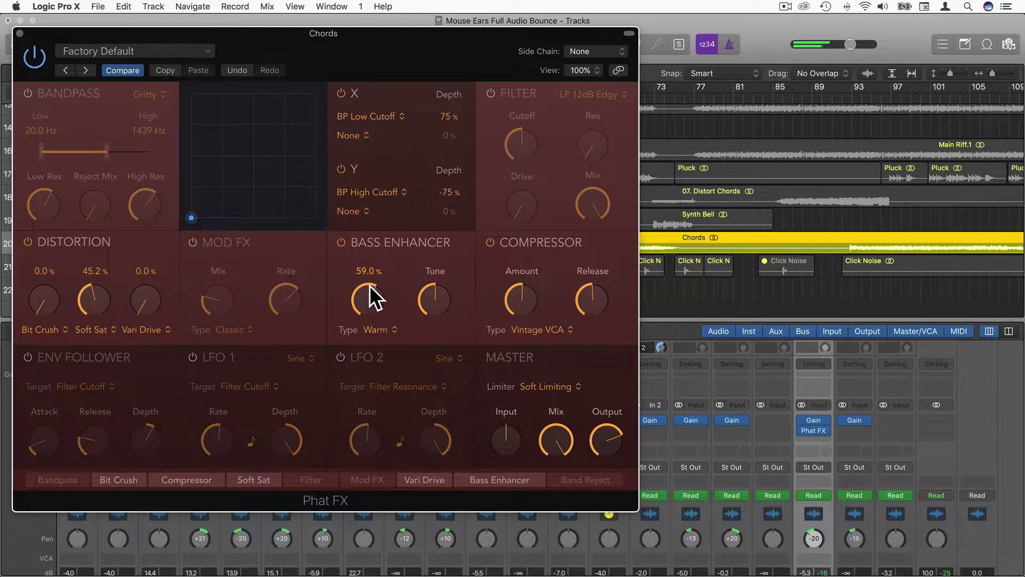
left_click_drag(369, 285, 365, 212)
mouse_move(434, 299)
left_click_drag(434, 268, 434, 244)
left_click_drag(434, 306, 440, 382)
left_click_drag(366, 320, 444, 299)
left_click_drag(430, 299, 434, 208)
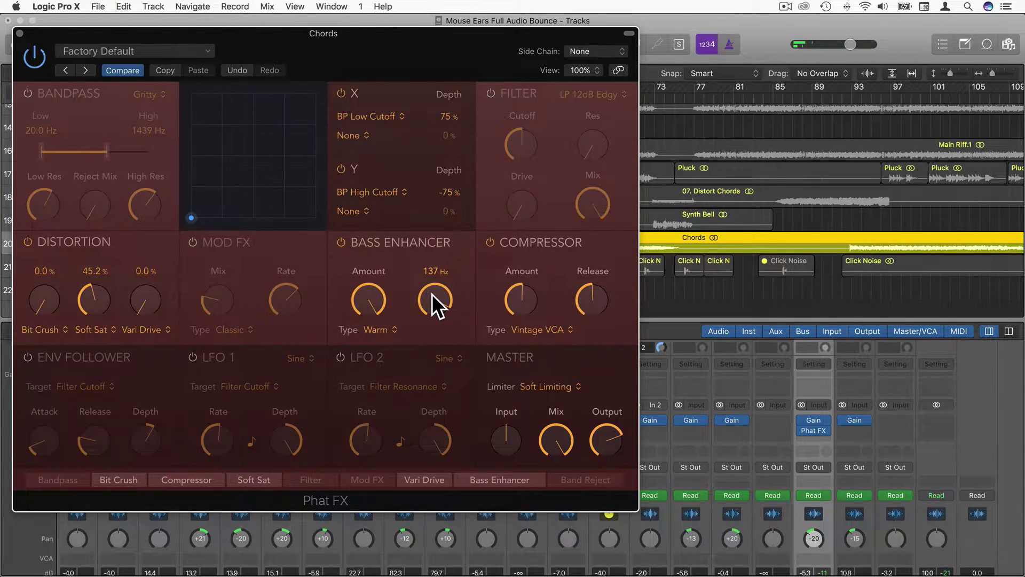
Try Classic, then choose Clip for the Bass Enhancer, retune it to 114 Hz, and compare on/off
left_click(380, 331)
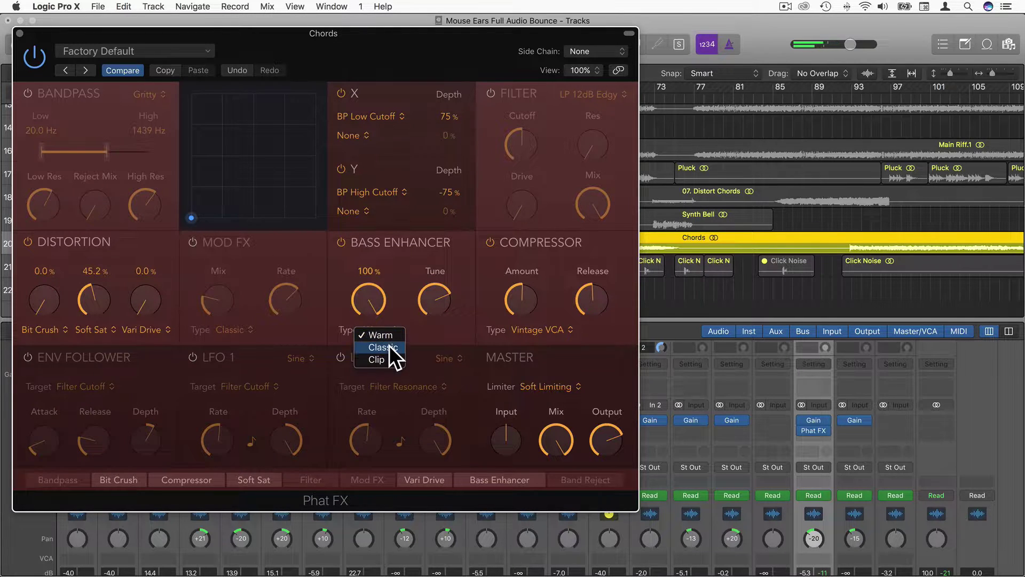
left_click(384, 347)
left_click_drag(432, 289, 451, 392)
mouse_move(375, 317)
left_mouse_down()
mouse_move(381, 369)
mouse_move(369, 332)
left_mouse_up()
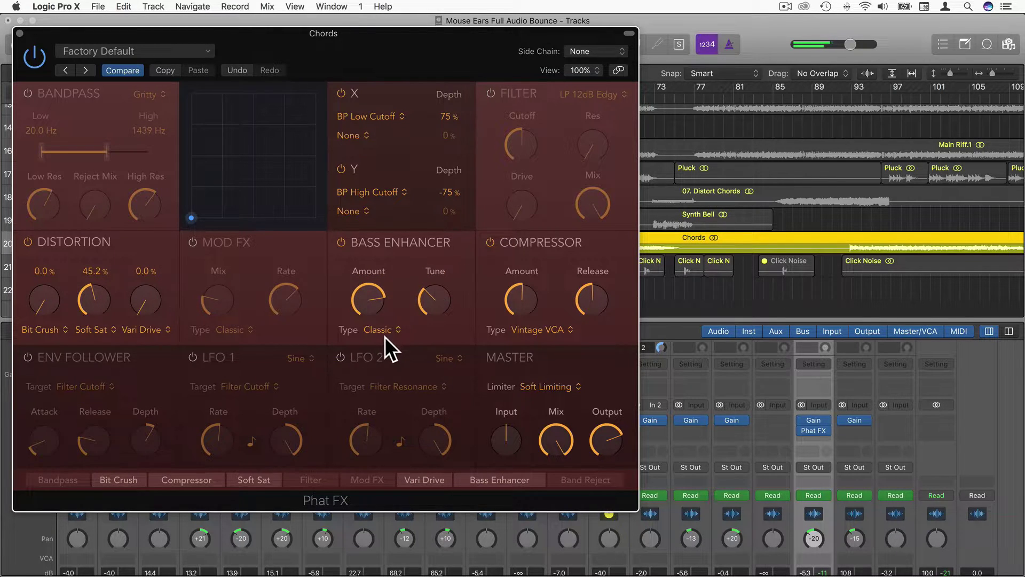
left_click(385, 331)
left_click(392, 344)
left_click_drag(434, 295, 412, 250)
left_click_drag(438, 302, 436, 295)
left_click(341, 241)
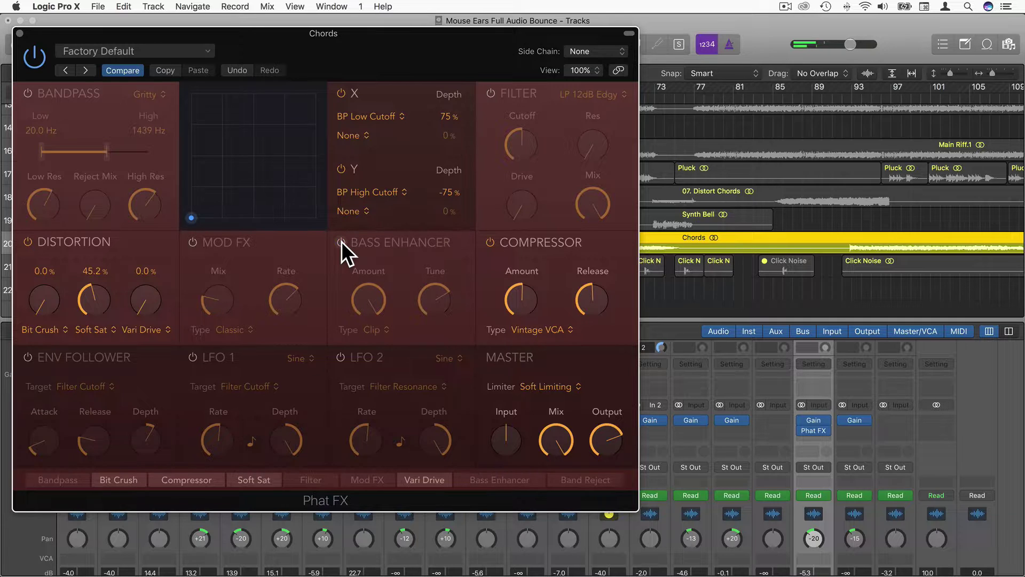
left_click(341, 241)
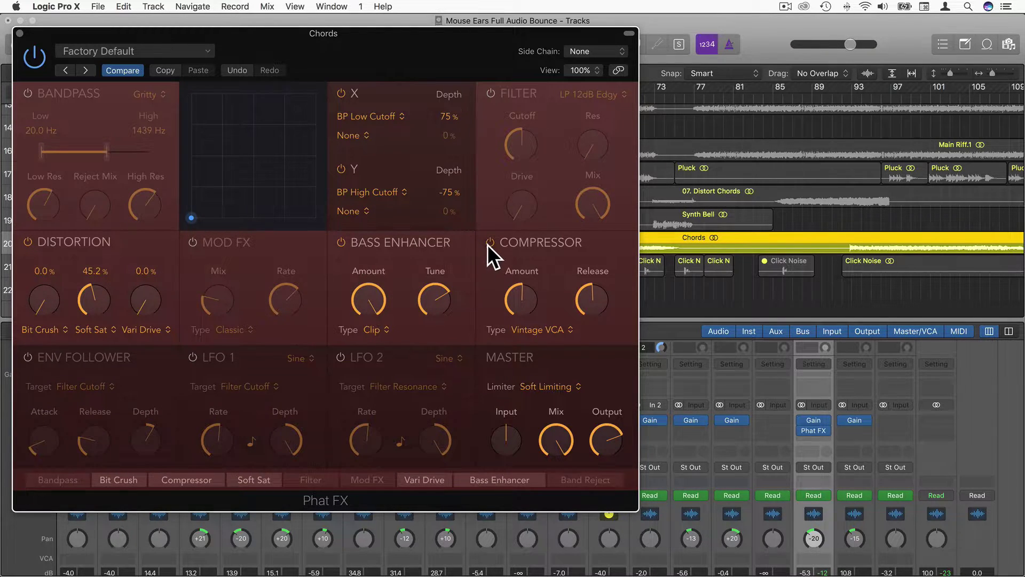
Check the compressor type list, leave it on Vintage VCA, and power on the Phat FX Filter module
left_click(548, 330)
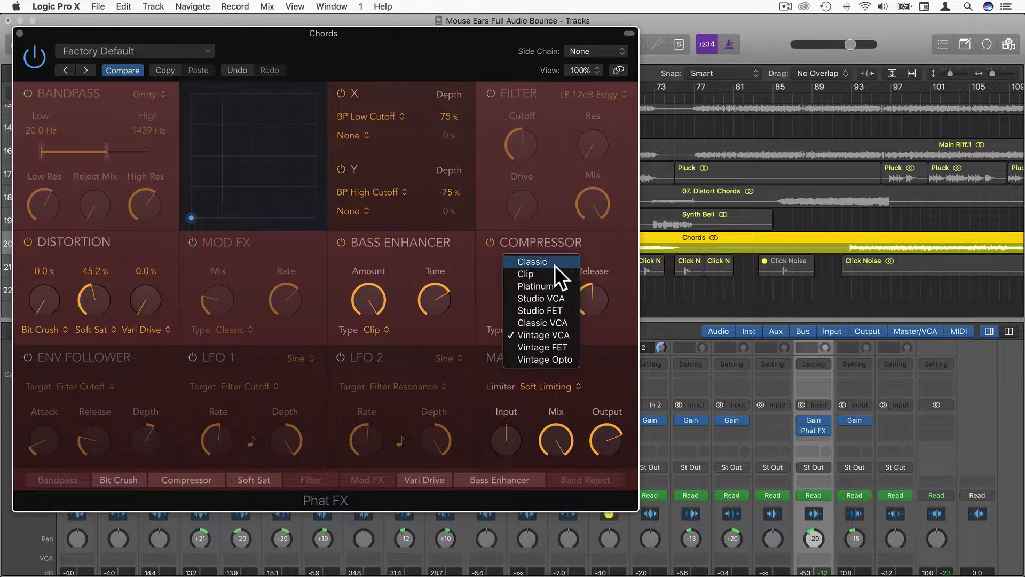
left_click(481, 270)
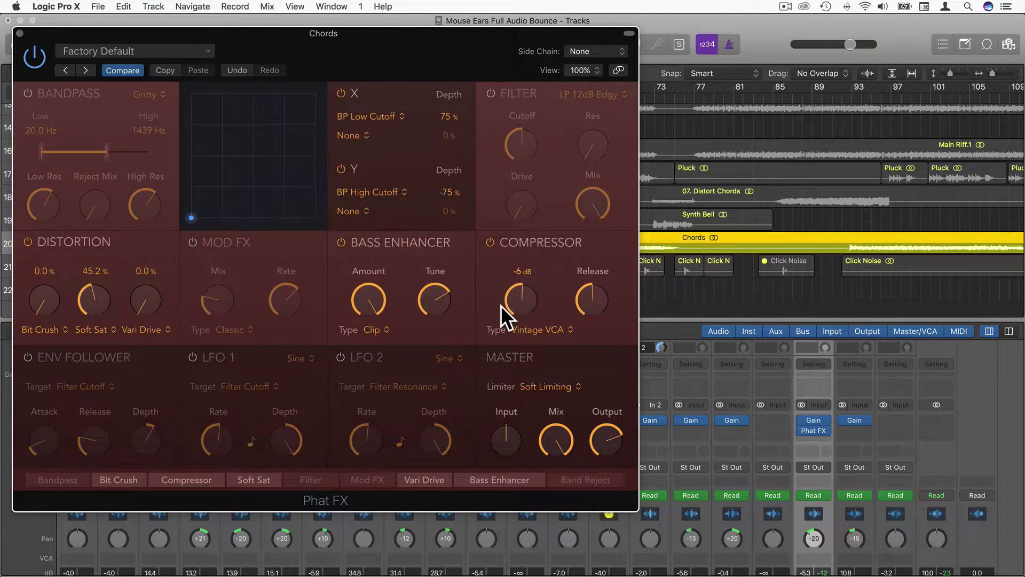
mouse_move(609, 291)
mouse_move(531, 302)
left_click(561, 329)
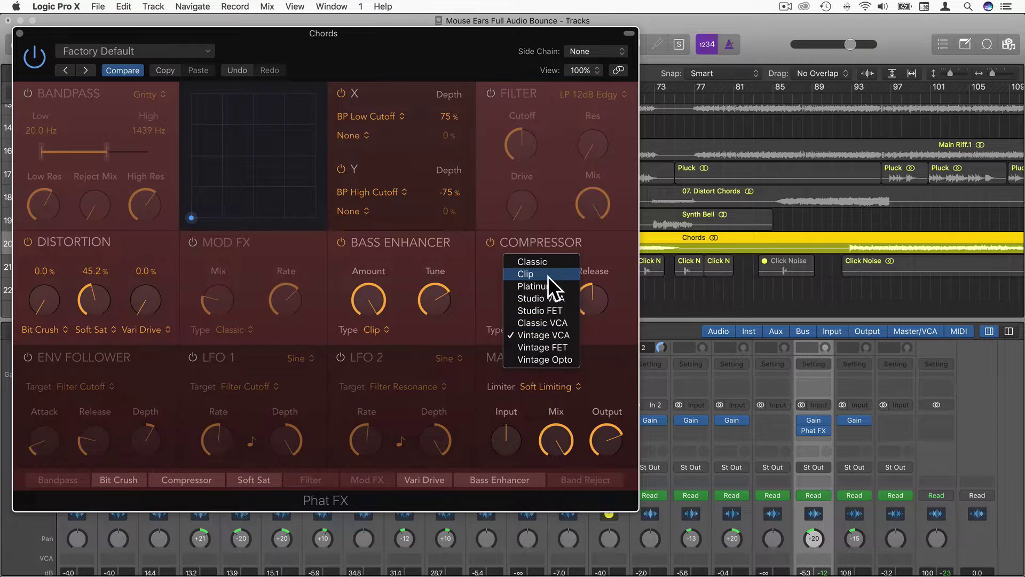
left_click(496, 266)
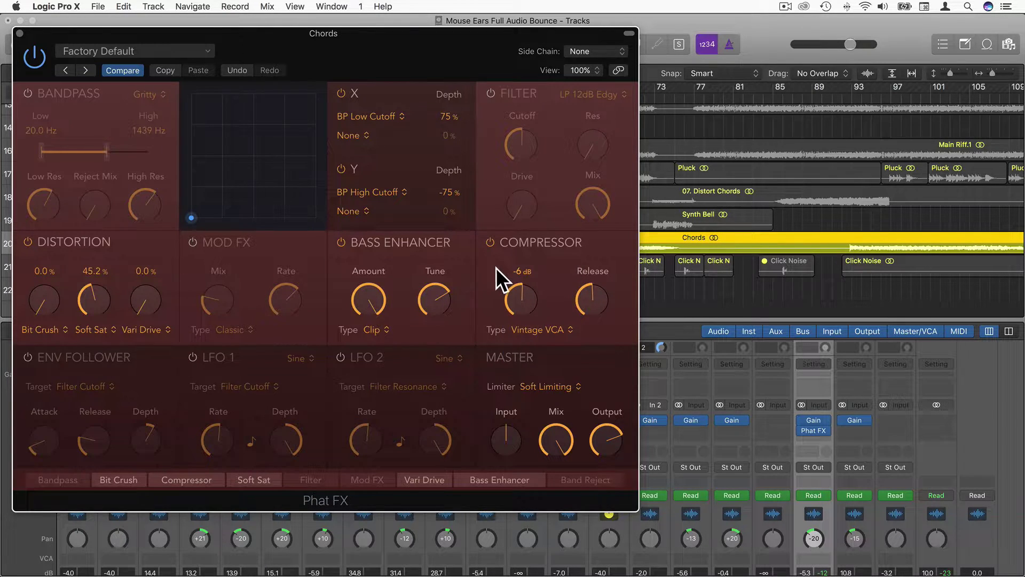
left_click(491, 93)
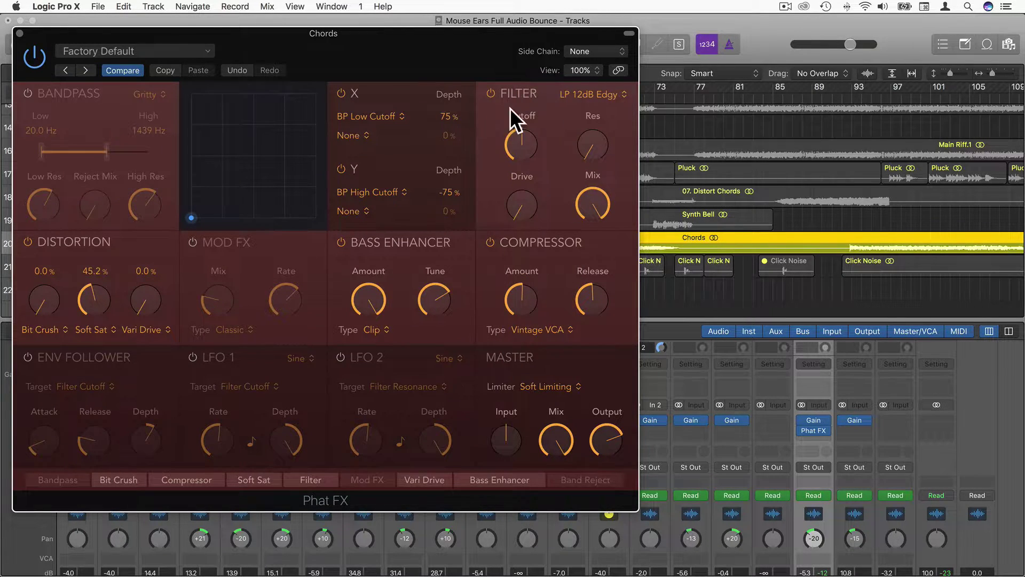
Test the Filter Mix and keep the filter type on LP 12dB Edgy
mouse_move(543, 127)
mouse_move(594, 203)
left_click_drag(591, 219, 607, 262)
mouse_move(601, 157)
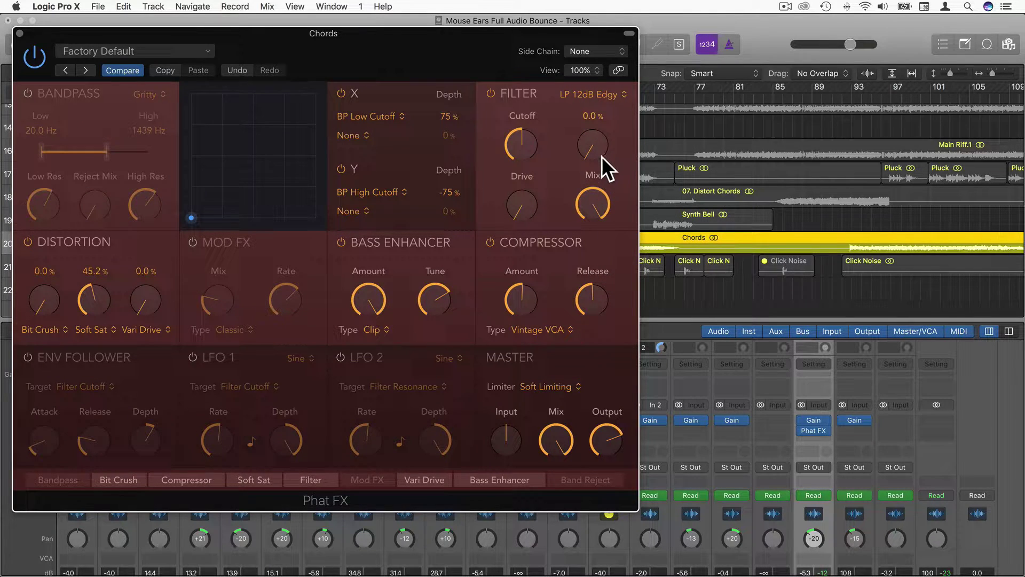
left_click(602, 97)
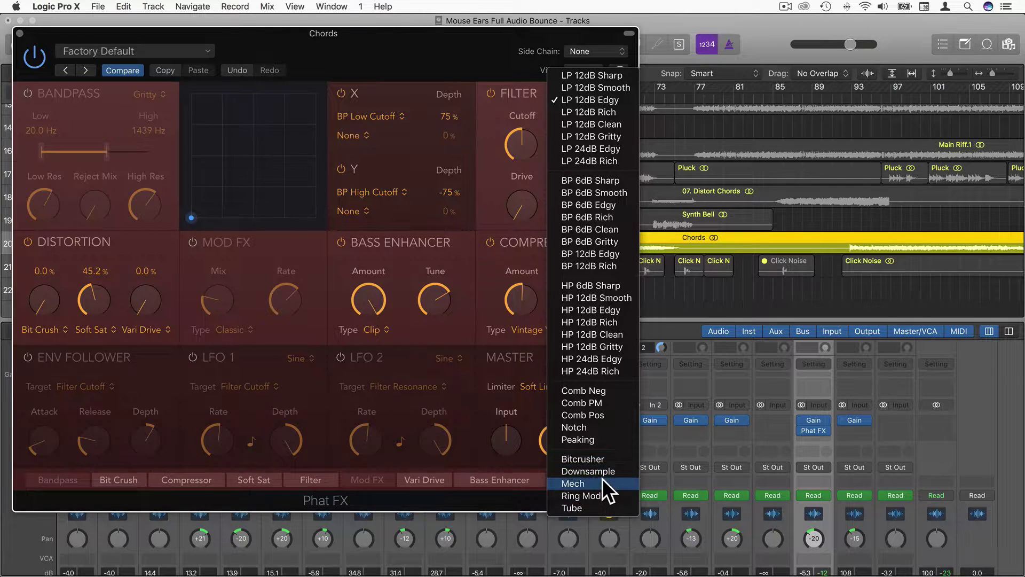
left_click(540, 175)
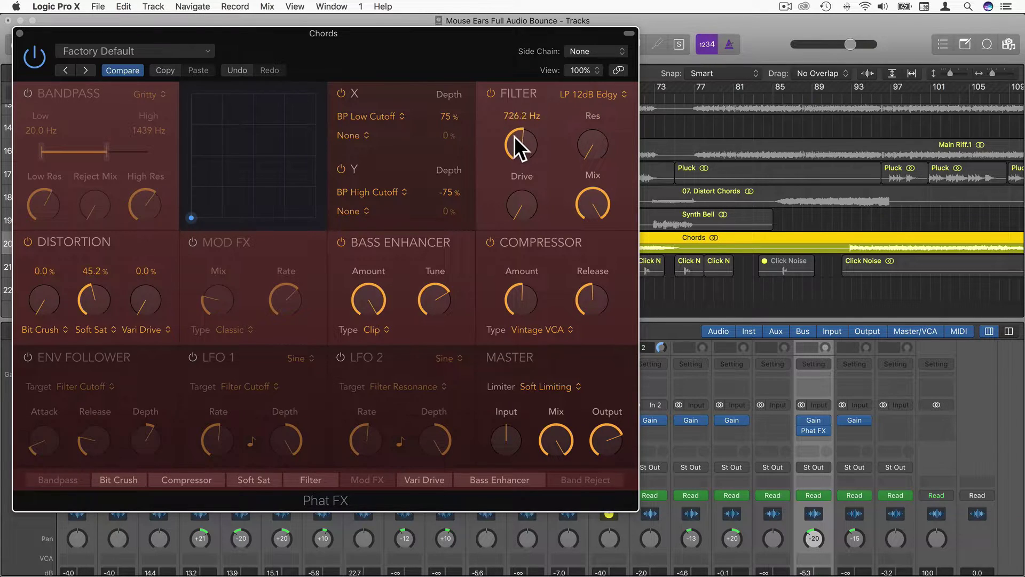
Set filter resonance 44.2 %, mix 85.3 %, drive 31.7 %, cutoff about 690 Hz, and X depth 80 %
left_click_drag(515, 133, 515, 90)
left_click_drag(587, 95, 587, 66)
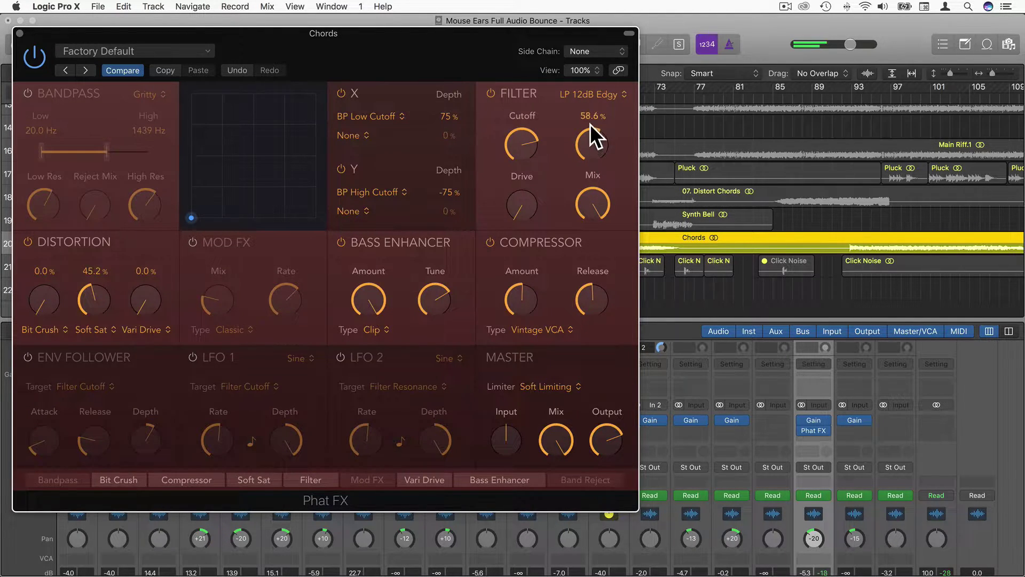
left_click_drag(589, 121, 610, 150)
left_click_drag(514, 169, 539, 137)
left_click_drag(515, 100, 521, 143)
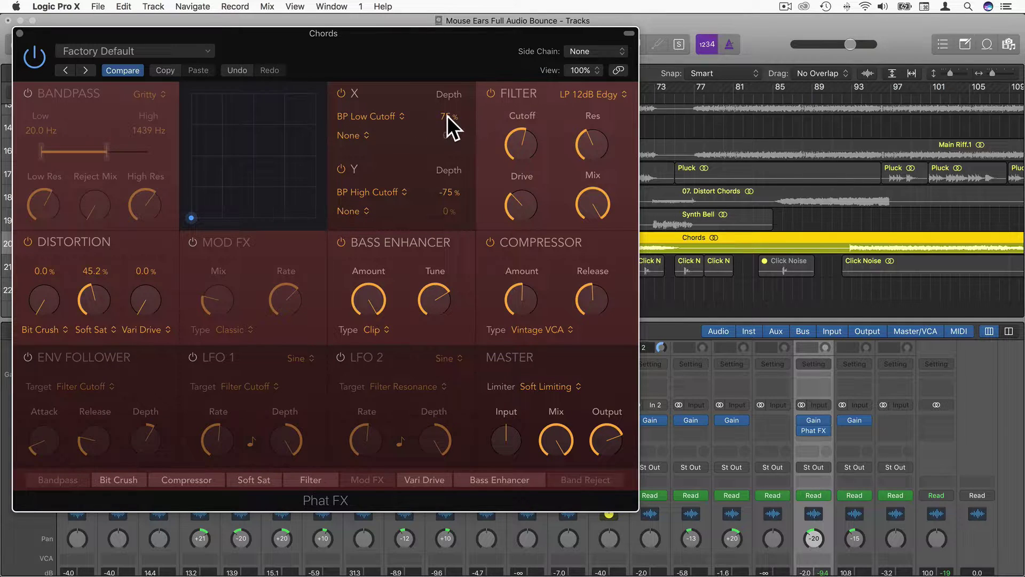
left_click_drag(448, 115, 452, 191)
Target the X axis at Filter Cutoff with -79 % depth and reposition the XY pad point
left_click(373, 116)
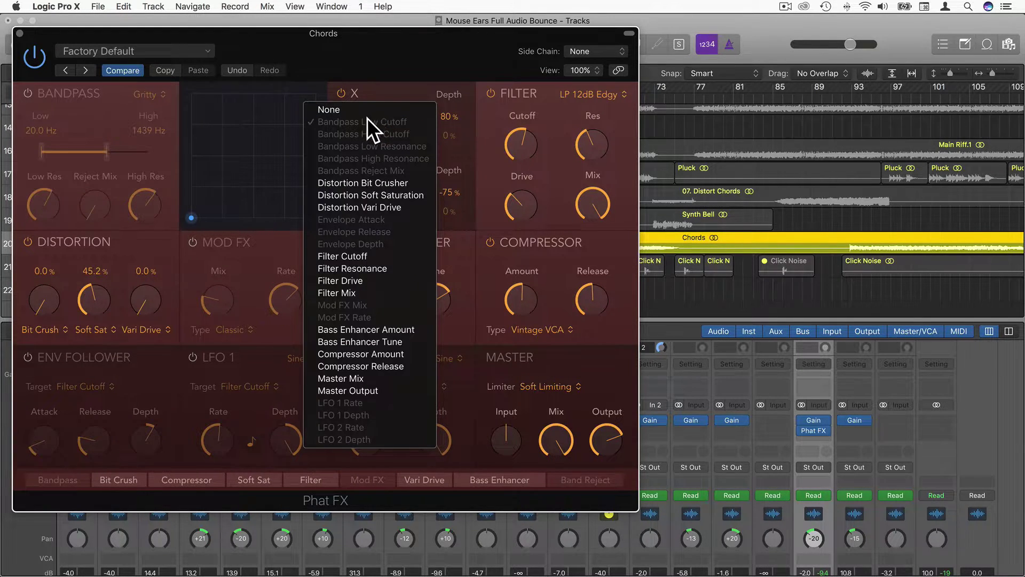
left_click(362, 256)
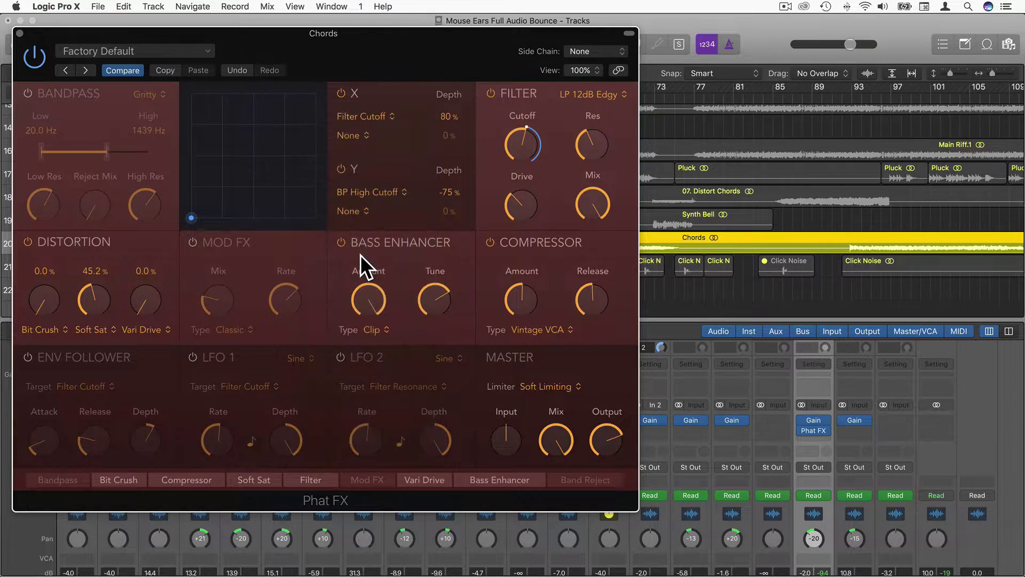
mouse_move(527, 129)
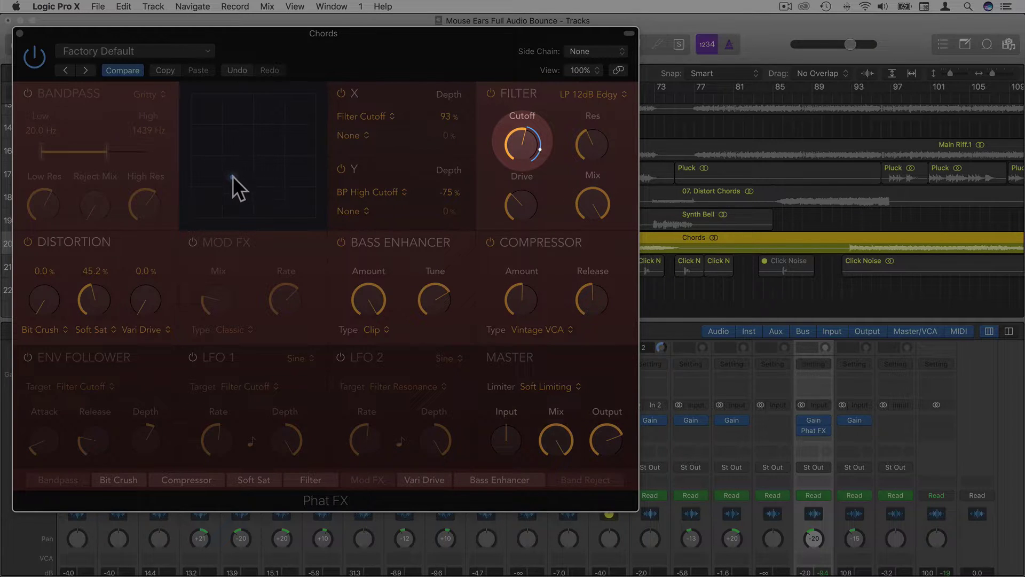
left_click_drag(246, 156, 291, 145)
left_click_drag(212, 180, 230, 176)
left_click_drag(226, 177, 225, 196)
left_click_drag(446, 119, 455, 354)
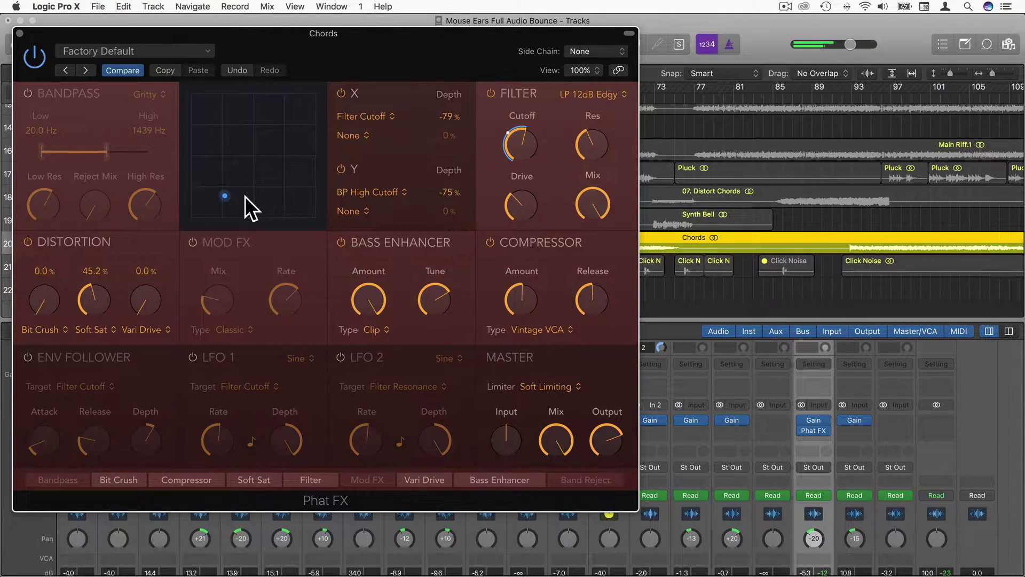
left_click_drag(227, 185, 233, 205)
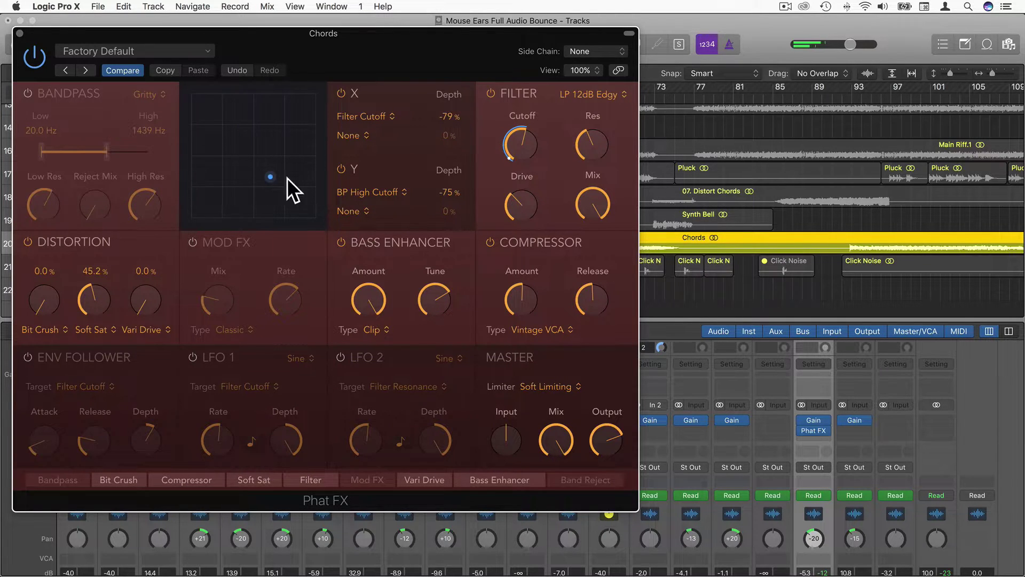
Make Distortion Soft Saturation the XY pad's Y-axis target and set Y depth to 47%
left_click(366, 191)
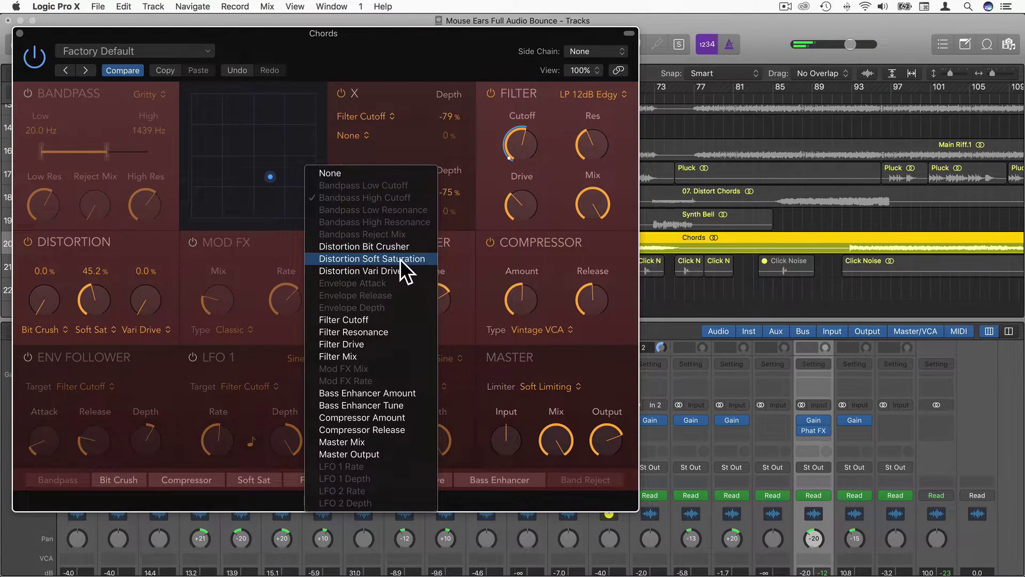
left_click(278, 166)
left_click_drag(267, 173, 277, 227)
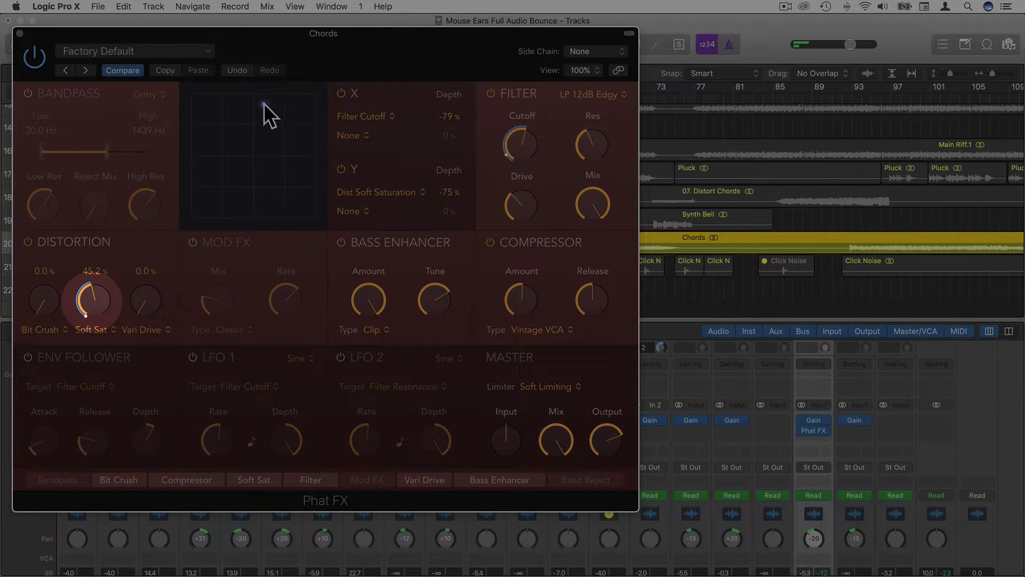
left_click_drag(263, 103, 268, 194)
left_click_drag(452, 189, 451, 13)
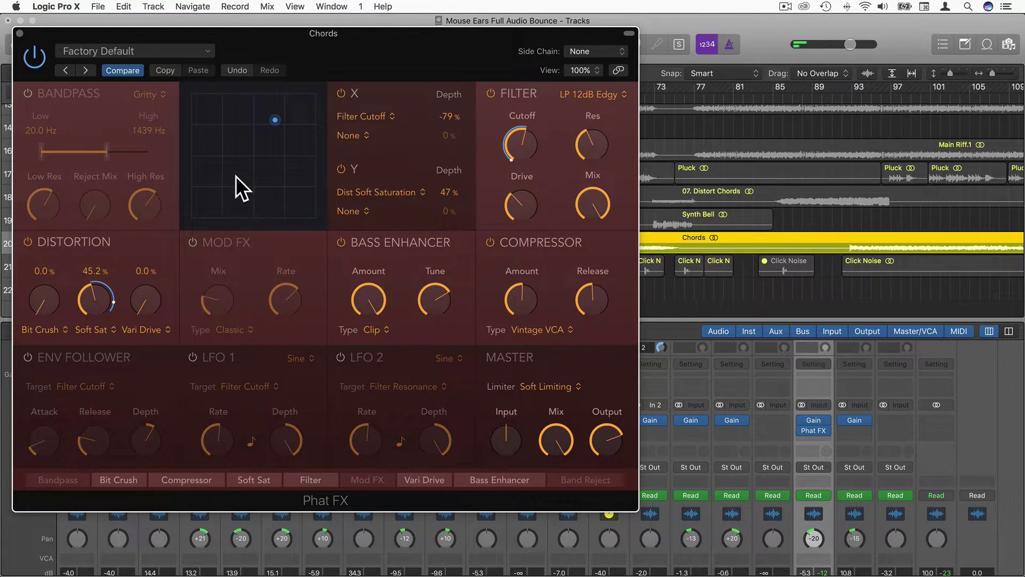
left_click_drag(274, 121, 278, 150)
Raise the X-axis Filter Cutoff depth while sweeping the XY puck to audition it
left_click_drag(282, 166, 280, 190)
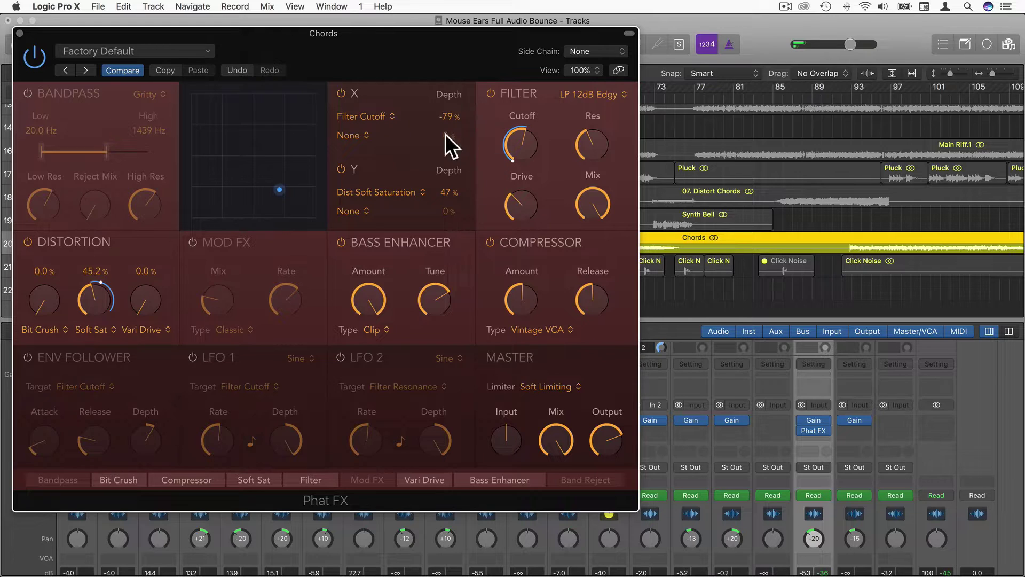
left_click_drag(448, 128, 439, 46)
left_click_drag(280, 188, 275, 106)
mouse_move(519, 139)
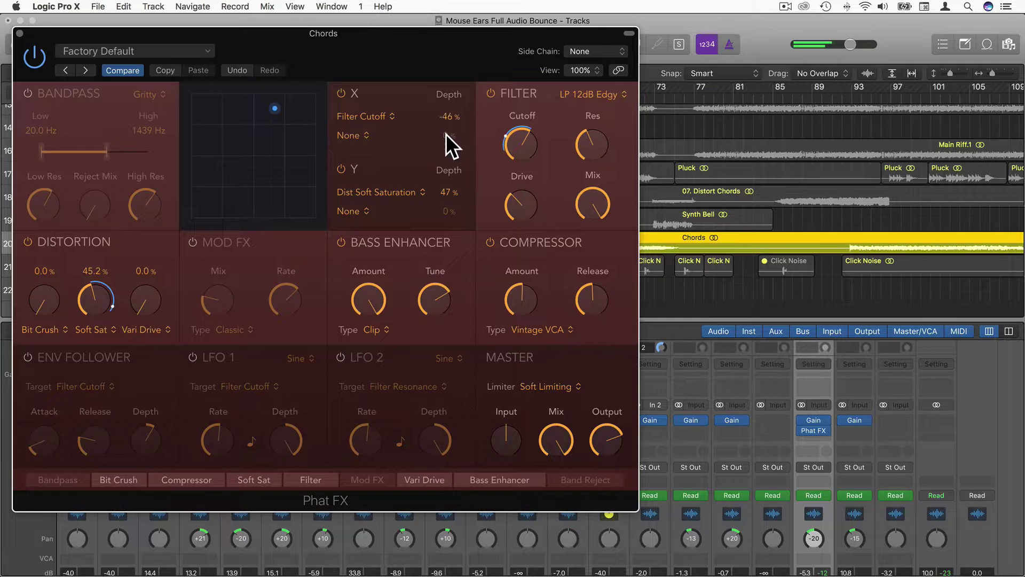
left_click_drag(446, 134, 431, 45)
left_click_drag(234, 188, 297, 141)
left_click_drag(237, 114, 208, 182)
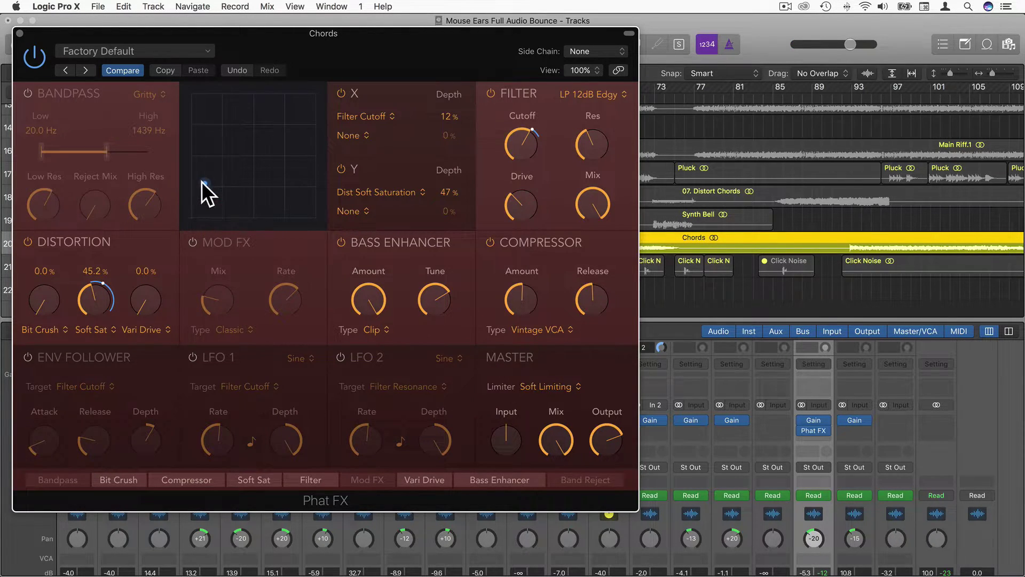
left_click_drag(206, 181, 251, 135)
left_click_drag(301, 109, 285, 129)
Set X-axis Filter Cutoff depth to 43%, lower the cutoff, and leave the puck upper middle
left_click_drag(449, 111, 437, 68)
left_click_drag(519, 146, 515, 168)
left_click_drag(243, 163, 209, 207)
left_click_drag(235, 171, 198, 196)
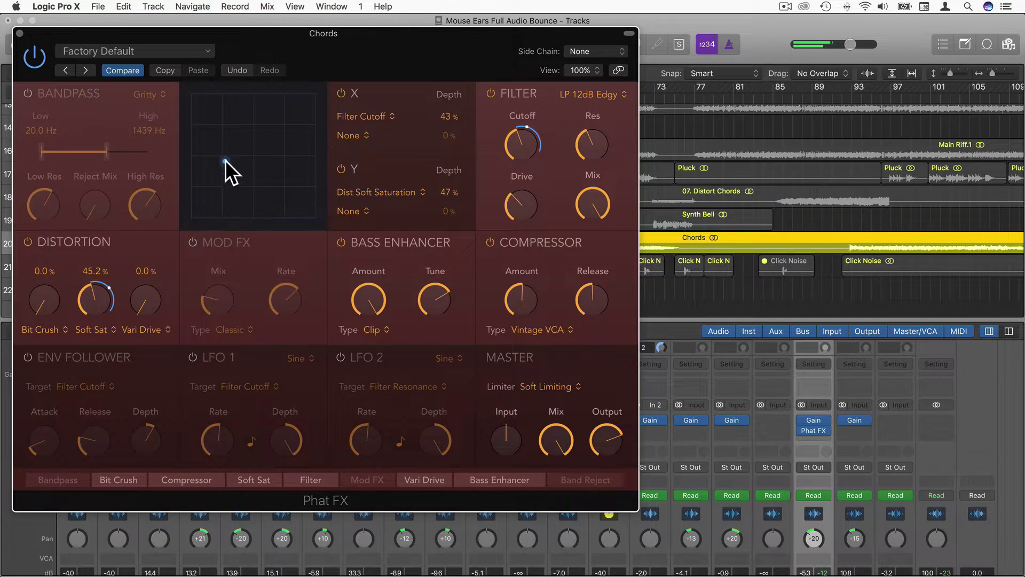
left_click_drag(225, 159, 267, 103)
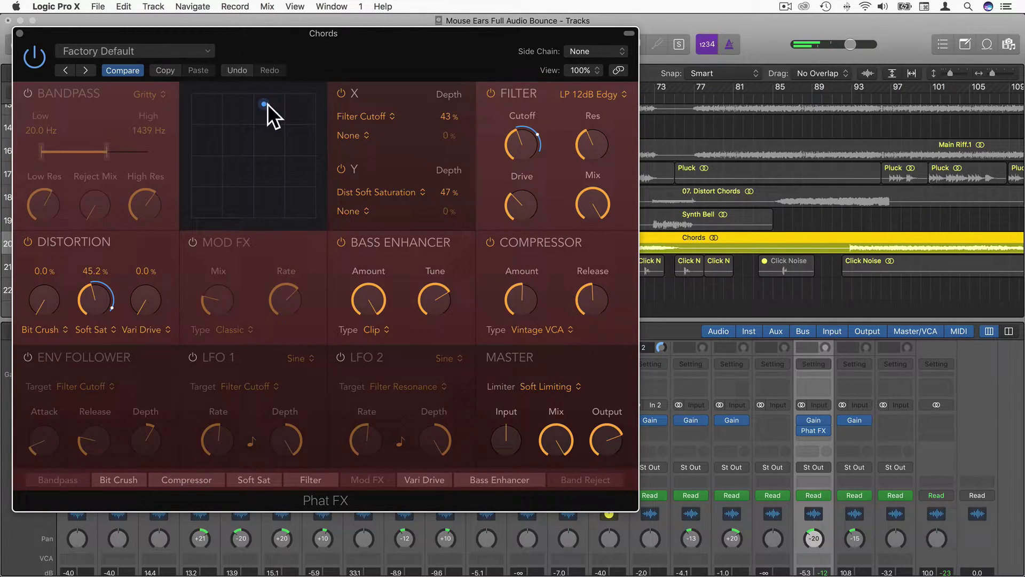
Move the Phat FX insert from Chords onto the Drums channel and unsolo Chords
left_click(19, 33)
scroll(793, 409, "down", 6)
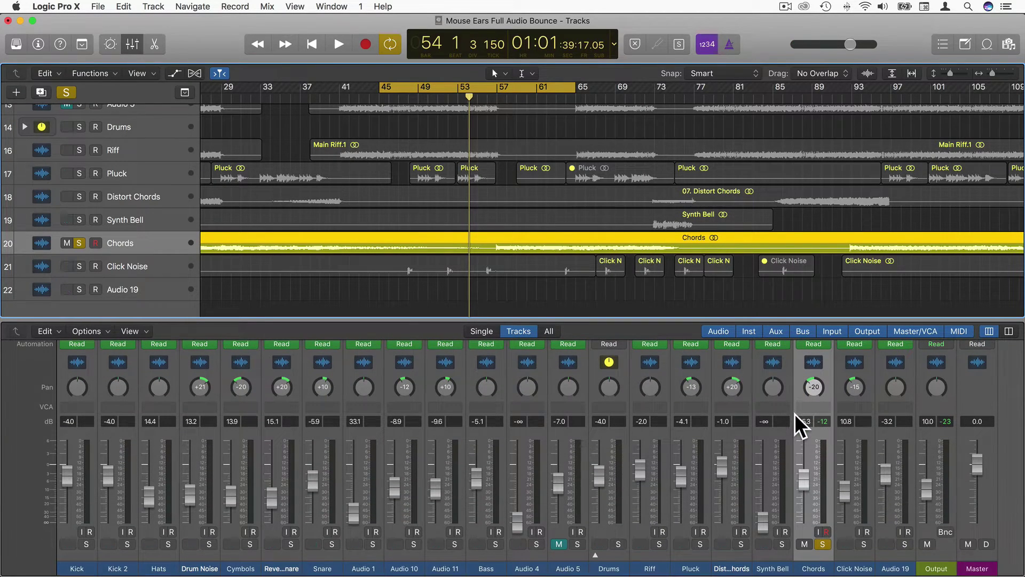
left_click(613, 529)
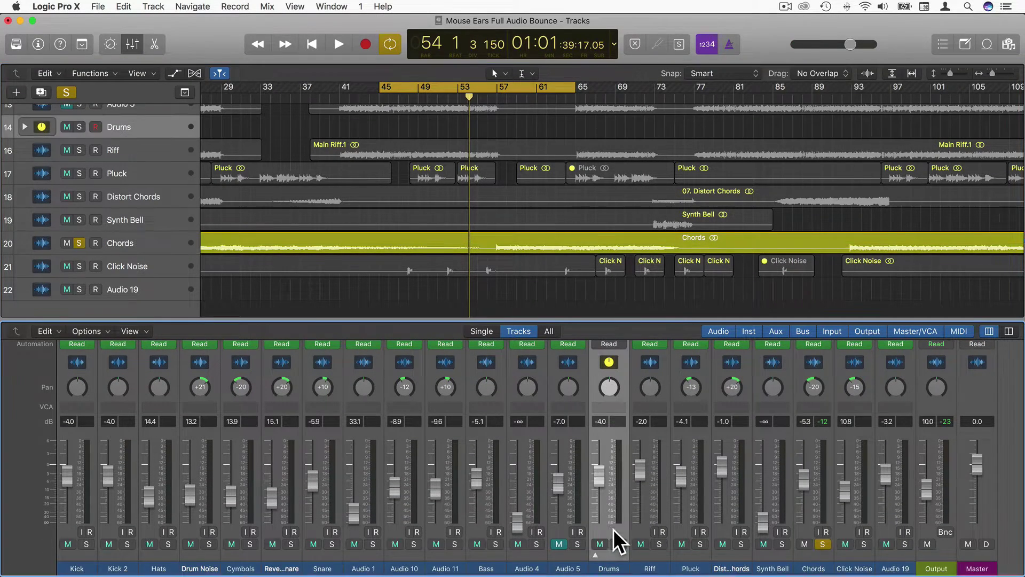
scroll(613, 533, "up", 6)
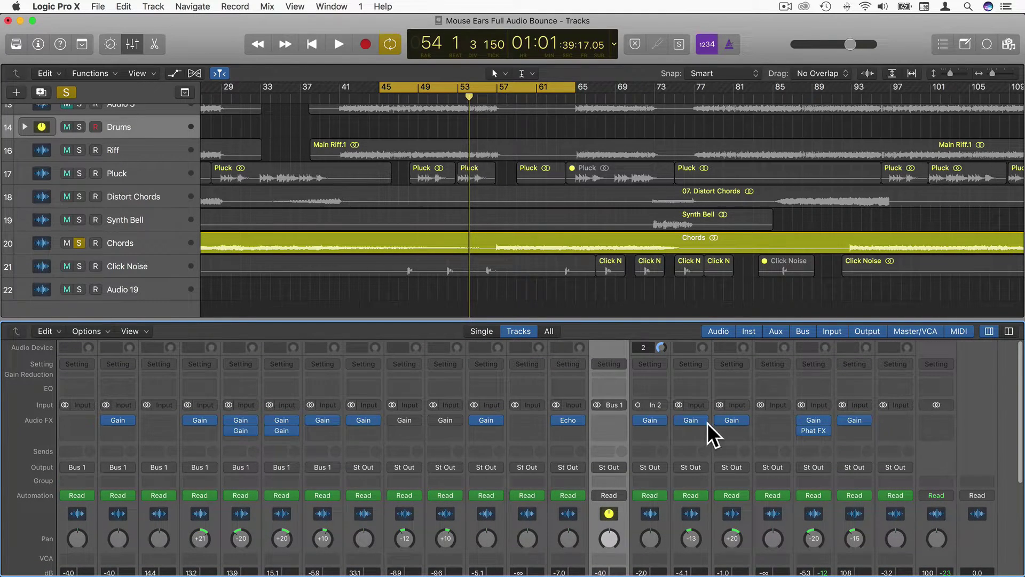
left_click_drag(823, 433, 602, 427)
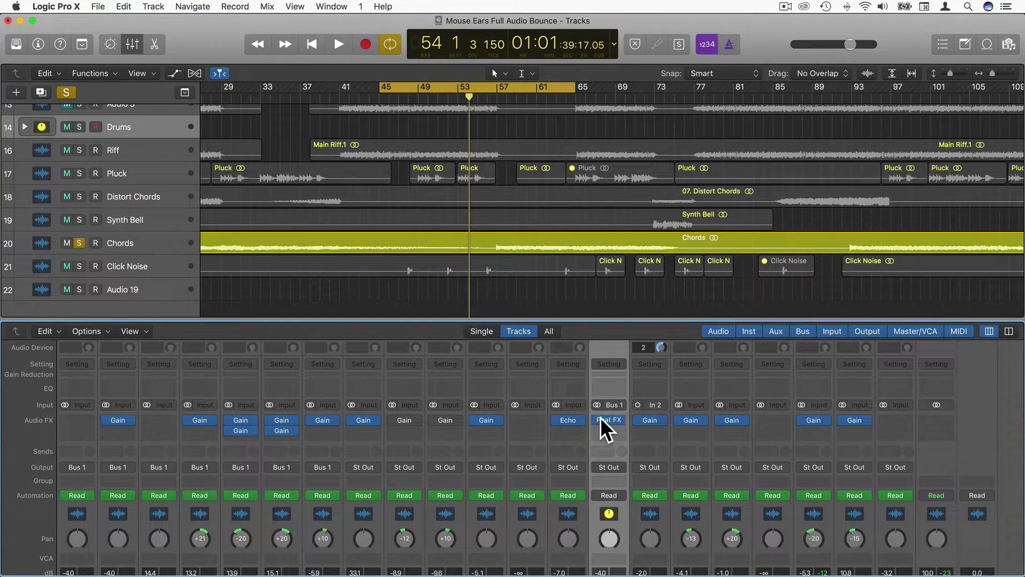
left_click(79, 243)
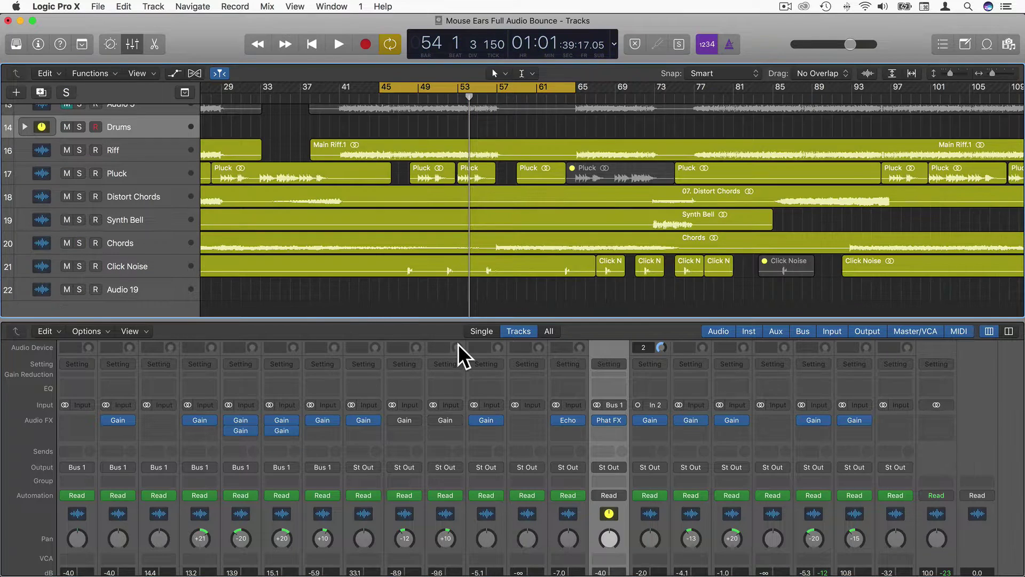
Audition Phat FX on Drums with Distortion off, sweeping Cutoff from 58.3 Hz to about 998 Hz
left_click(607, 420)
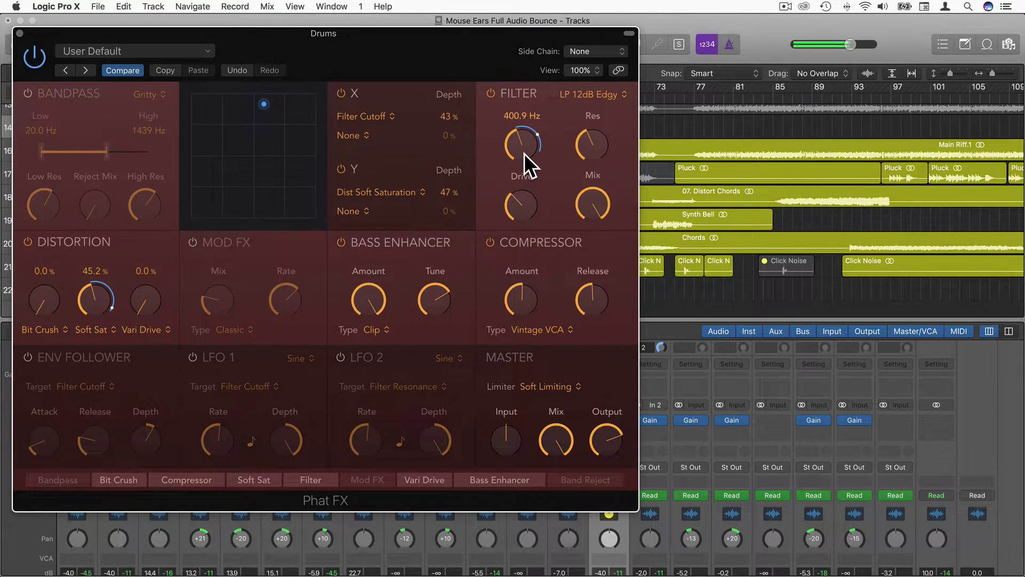
left_click_drag(527, 150, 522, 170)
left_click(28, 241)
left_click_drag(530, 126, 513, 106)
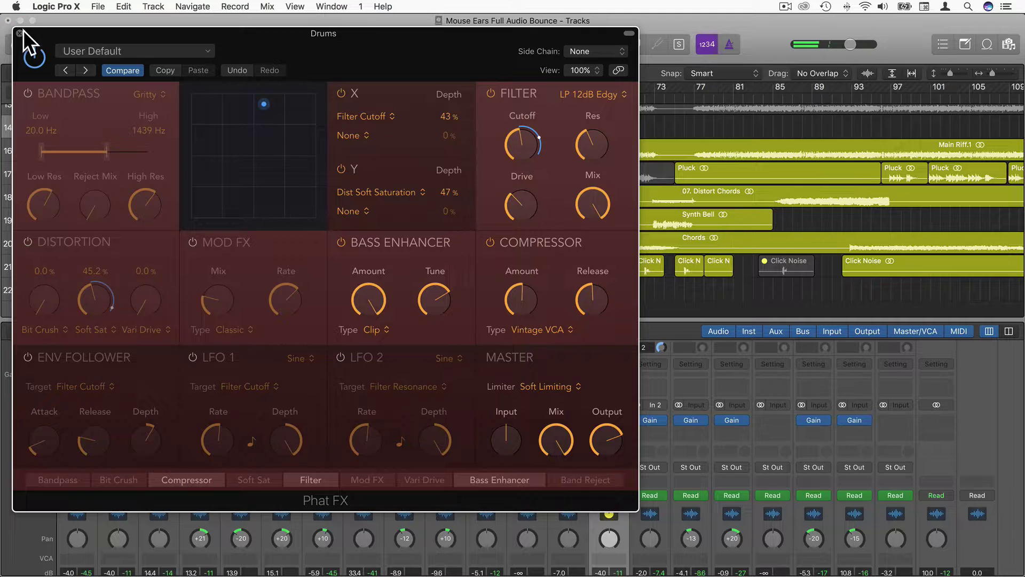
left_click(369, 276)
Close the Drums Phat FX window and drag Phat FX back to Chords after Gain
left_click(21, 33)
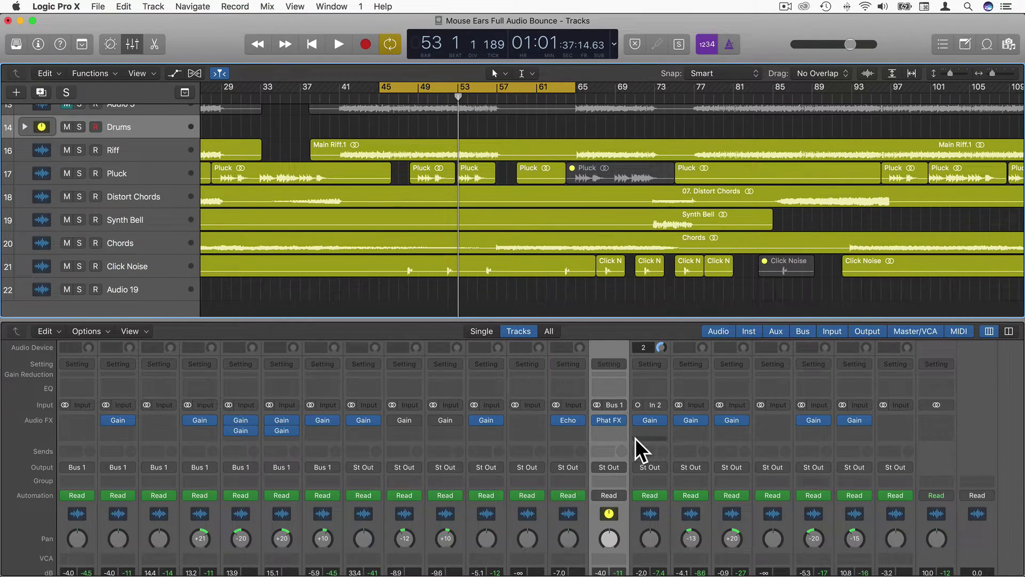
scroll(635, 451, "down", 5)
scroll(633, 449, "up", 5)
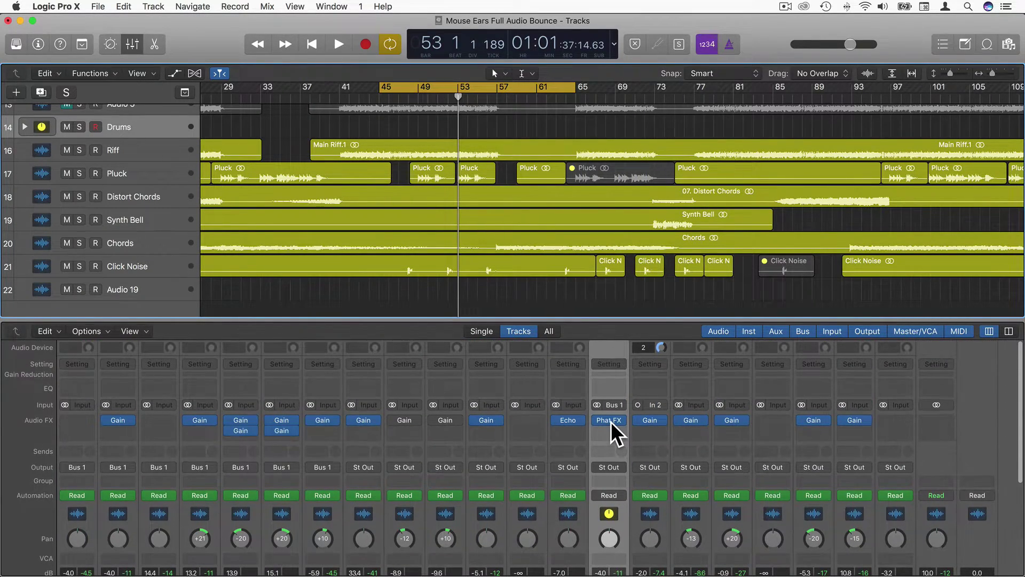
scroll(609, 420, "down", 5)
scroll(609, 421, "up", 6)
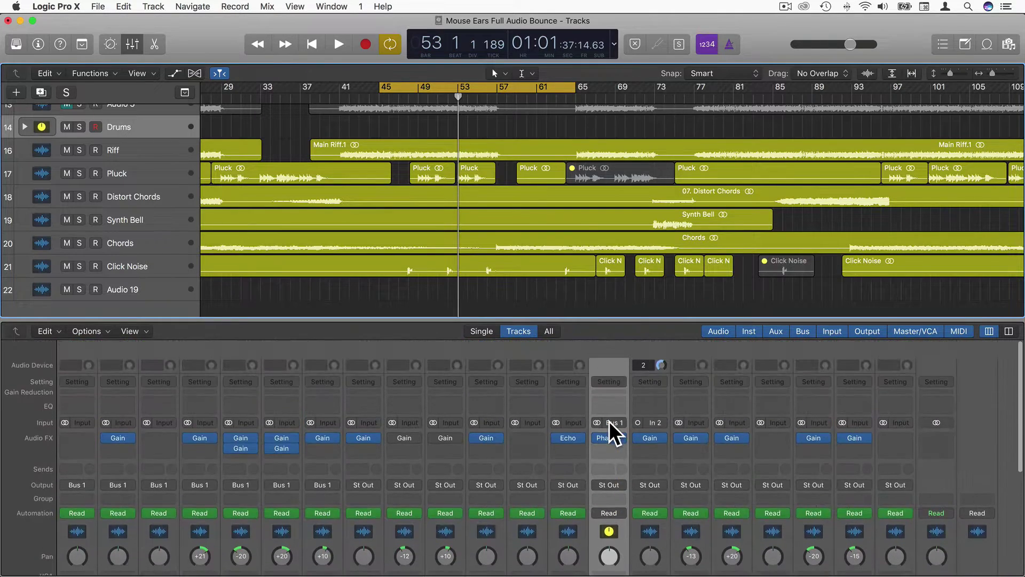
scroll(609, 421, "down", 1)
left_click_drag(797, 422, 810, 429)
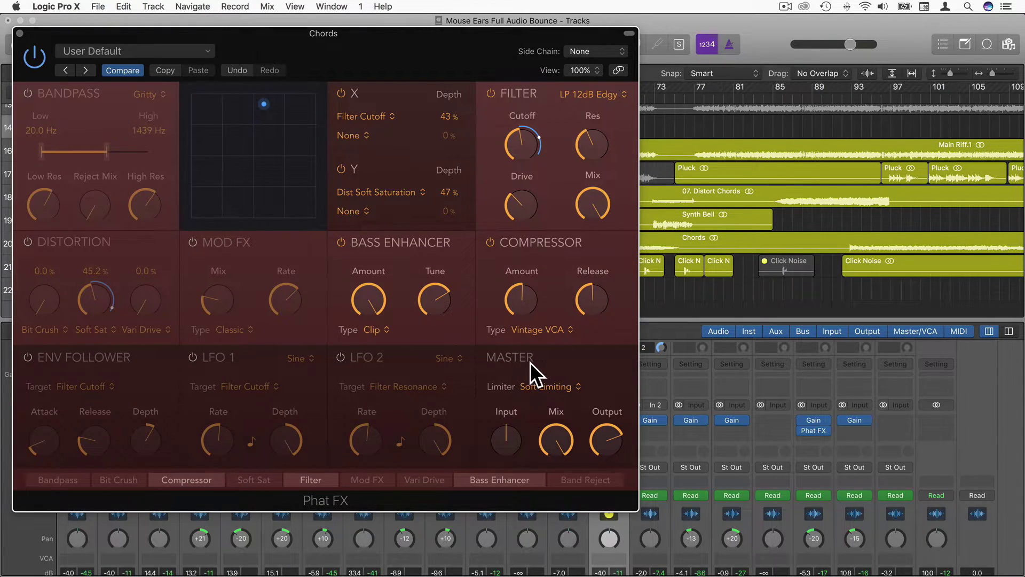
Disable the XY pad's X modulation, enable the Env Follower, and start playback
left_click(340, 94)
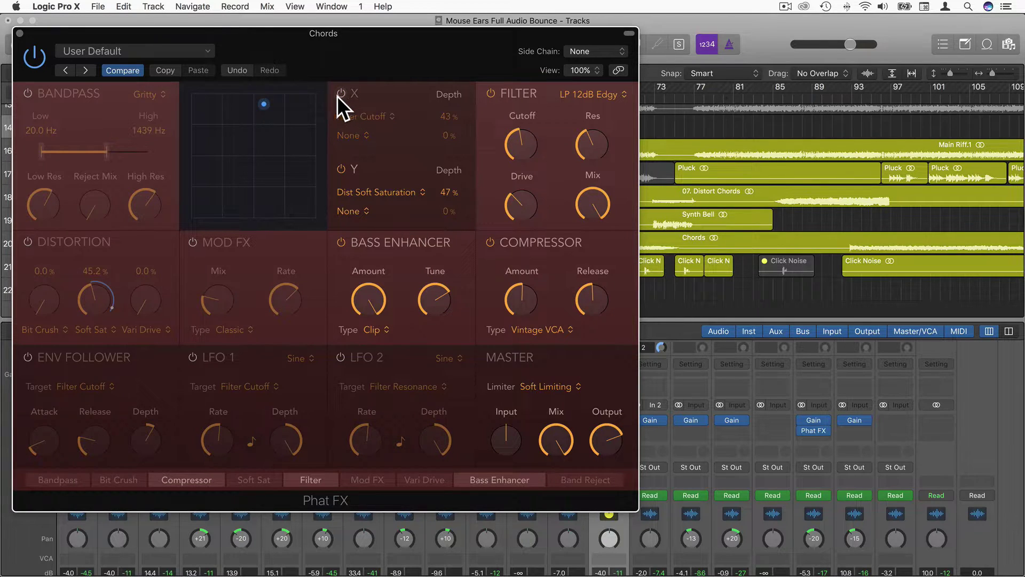
left_click(28, 357)
key("space")
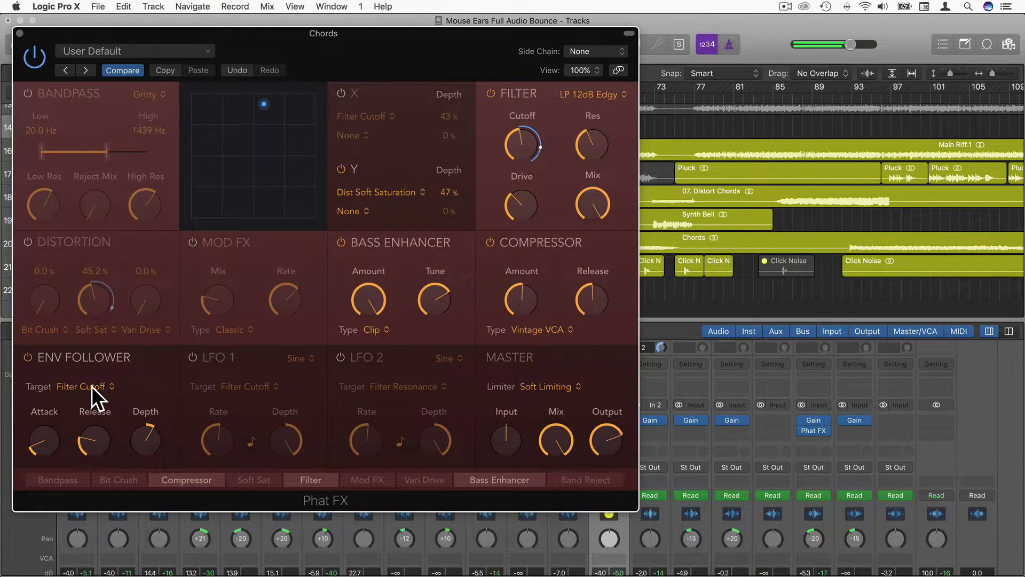
mouse_move(538, 163)
Reopen Phat FX on Chords and raise the Env Follower depth to 194%
mouse_move(95, 437)
key("v")
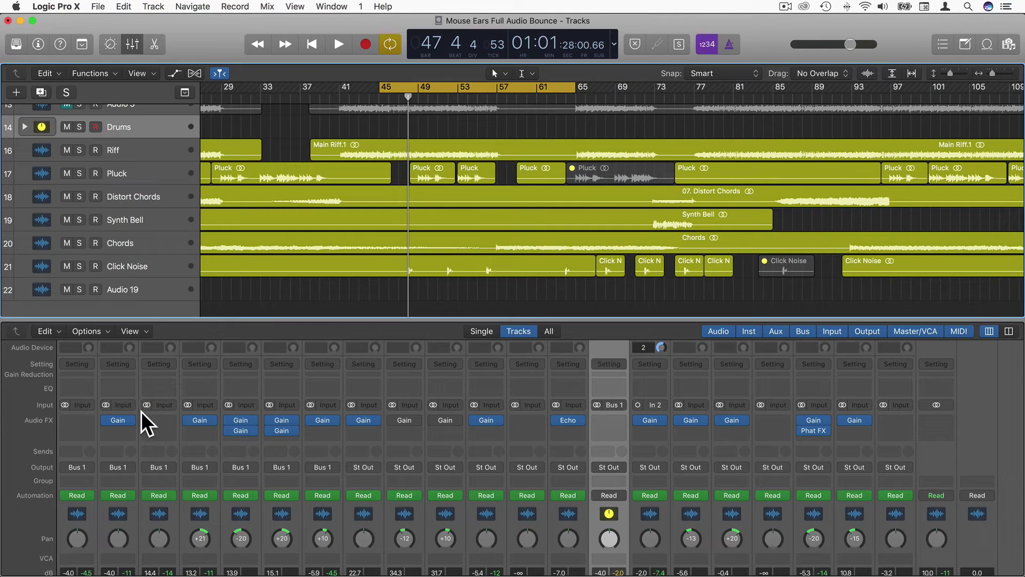
left_click(813, 429)
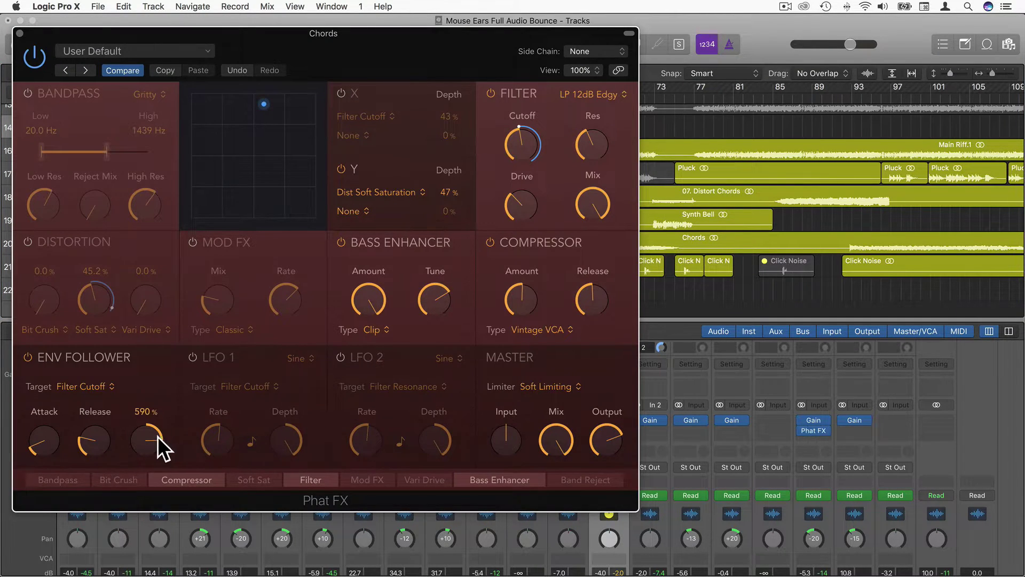
left_click_drag(147, 438, 172, 553)
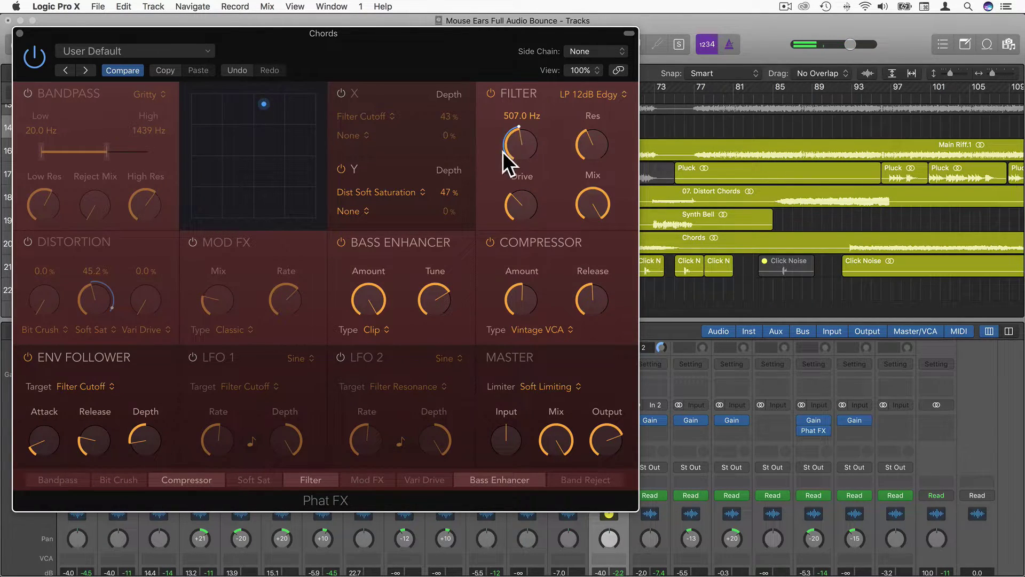
mouse_move(129, 434)
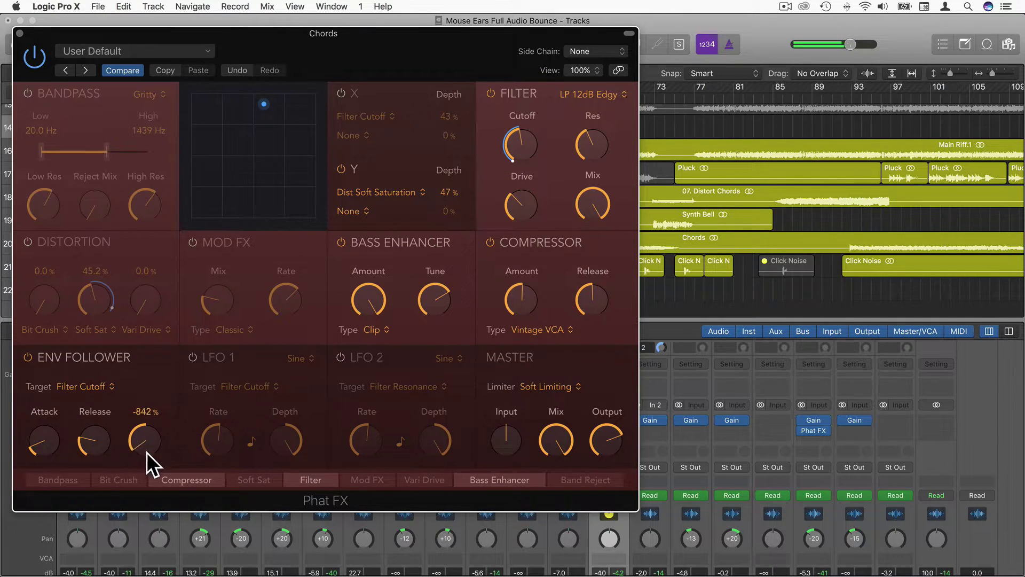
left_click_drag(147, 452, 153, 351)
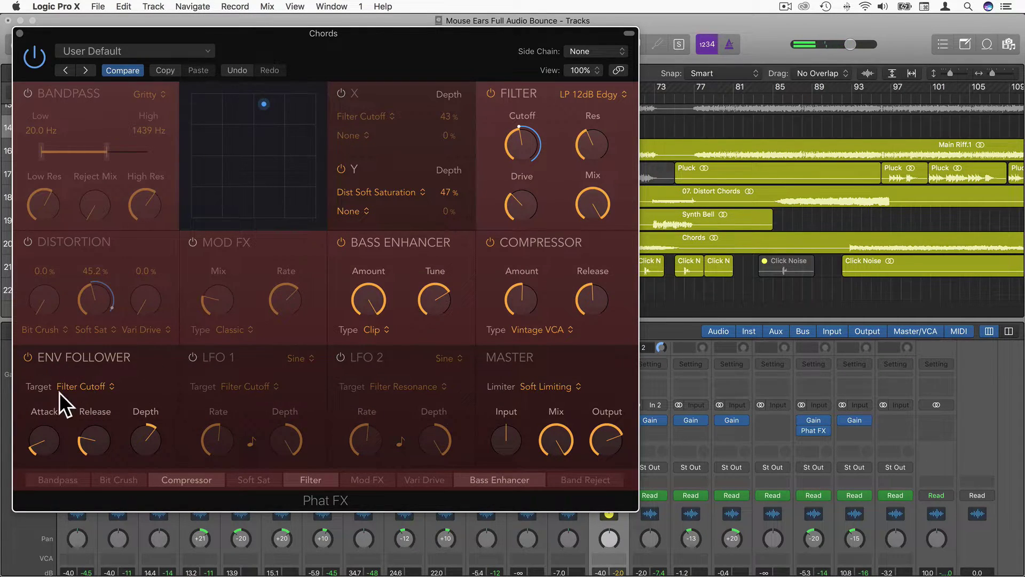
Try Filter Resonance as Env Follower target, adjusting its depth, attack and release
left_click(84, 388)
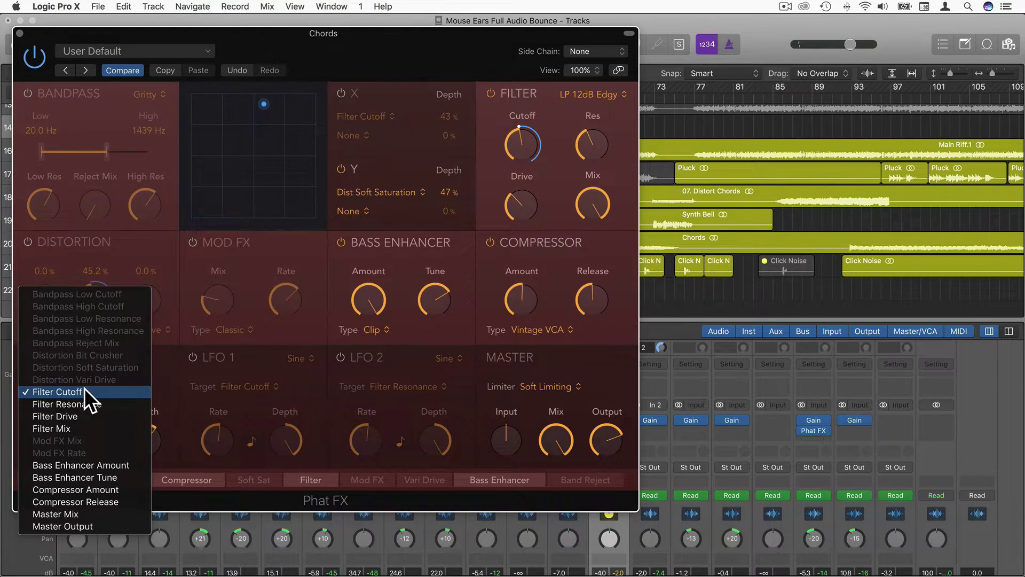
left_click(85, 402)
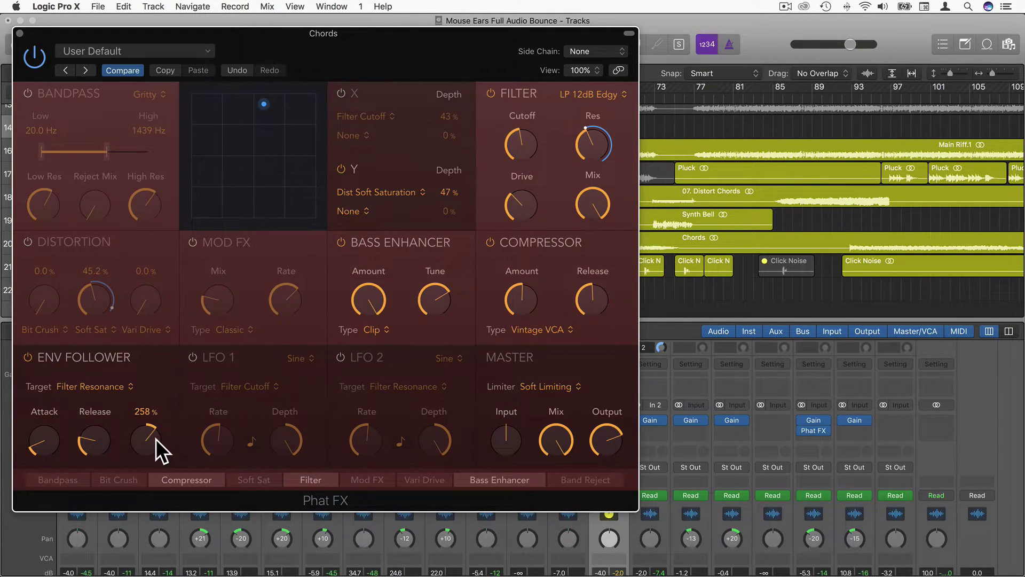
left_click_drag(156, 438, 95, 406)
mouse_move(43, 436)
left_mouse_down()
mouse_move(44, 406)
mouse_move(44, 424)
left_mouse_up()
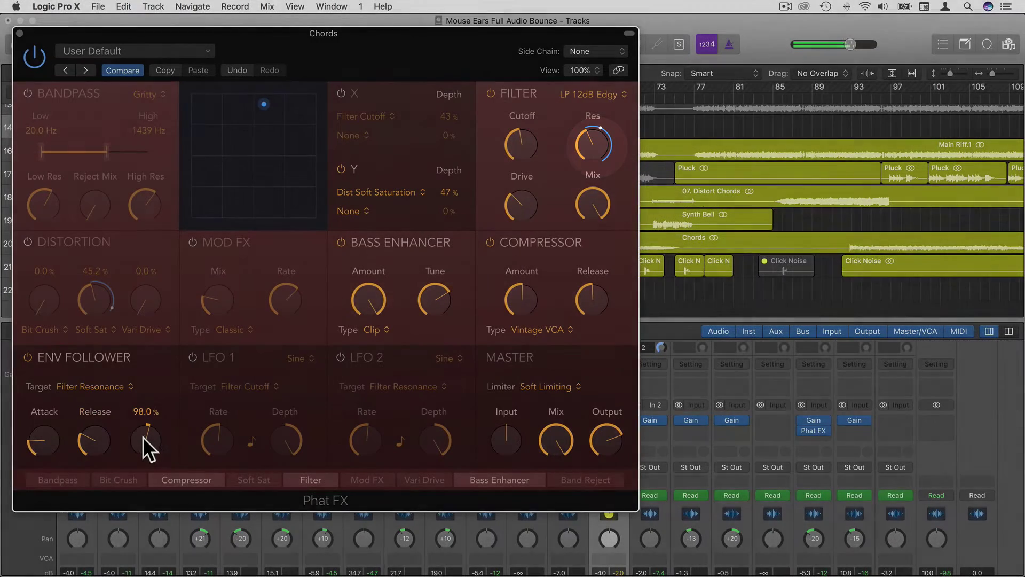
left_click_drag(143, 437, 141, 415)
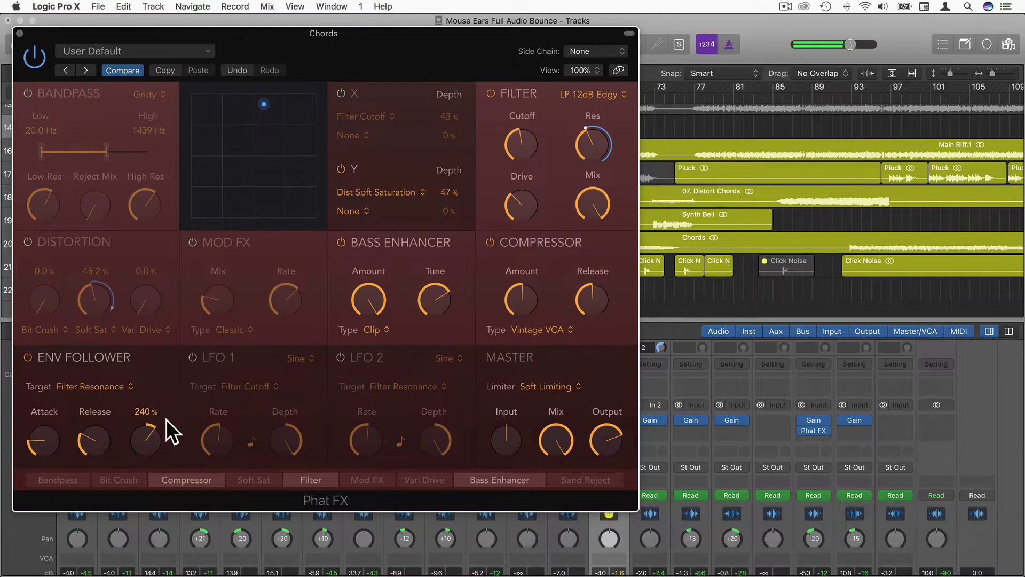
mouse_move(147, 430)
left_mouse_down()
mouse_move(147, 422)
mouse_move(143, 431)
left_mouse_up()
mouse_move(145, 452)
left_mouse_down()
mouse_move(150, 488)
mouse_move(142, 468)
left_mouse_up()
left_click_drag(94, 442, 145, 420)
Return the Env Follower target to Filter Cutoff and lower its depth to 86.0%
left_click(96, 388)
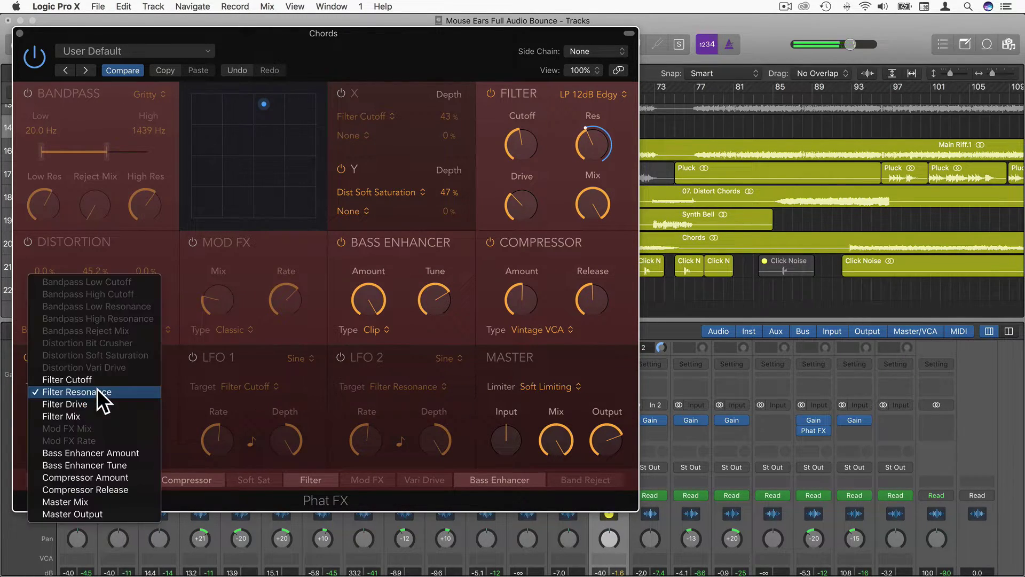
left_click(93, 377)
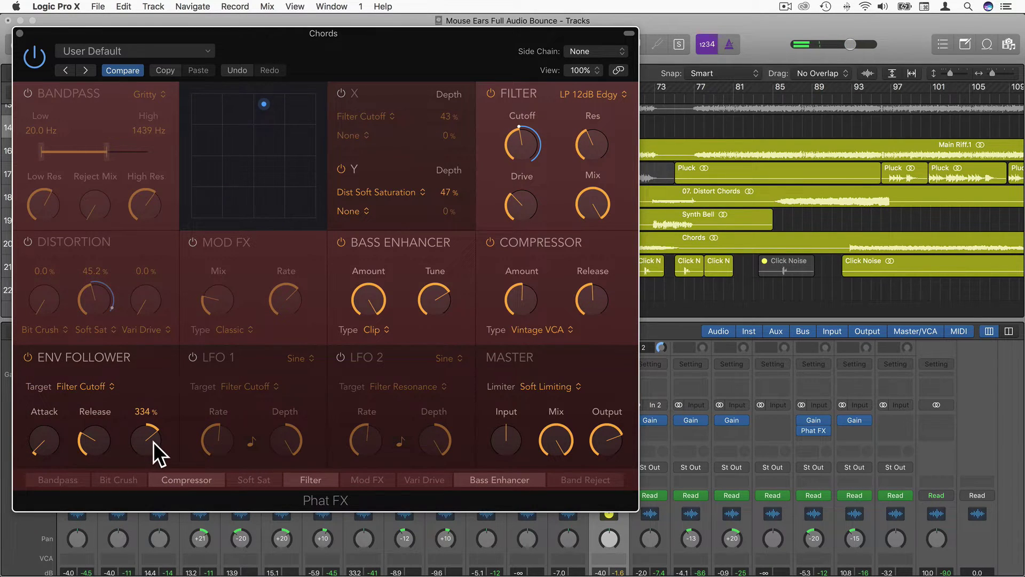
left_click_drag(145, 433, 145, 456)
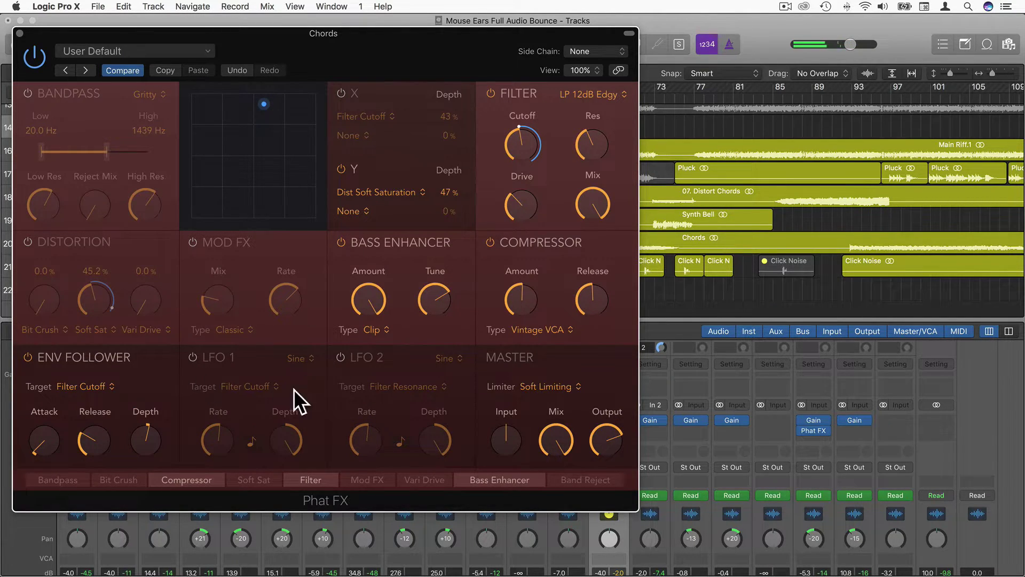
Switch on LFO 1 with a Sine wave targeting Filter Cutoff
left_click(201, 357)
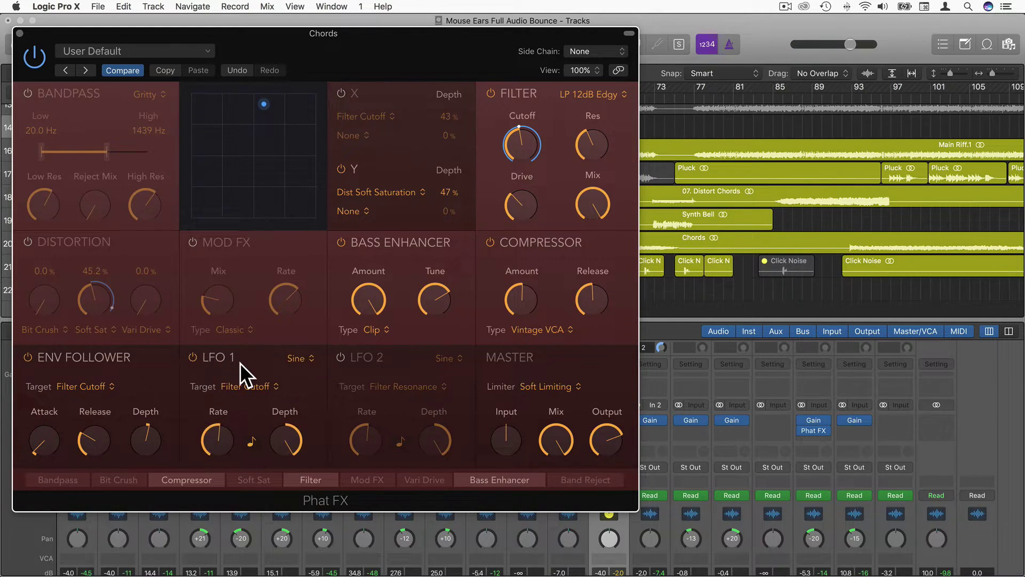
left_click(296, 358)
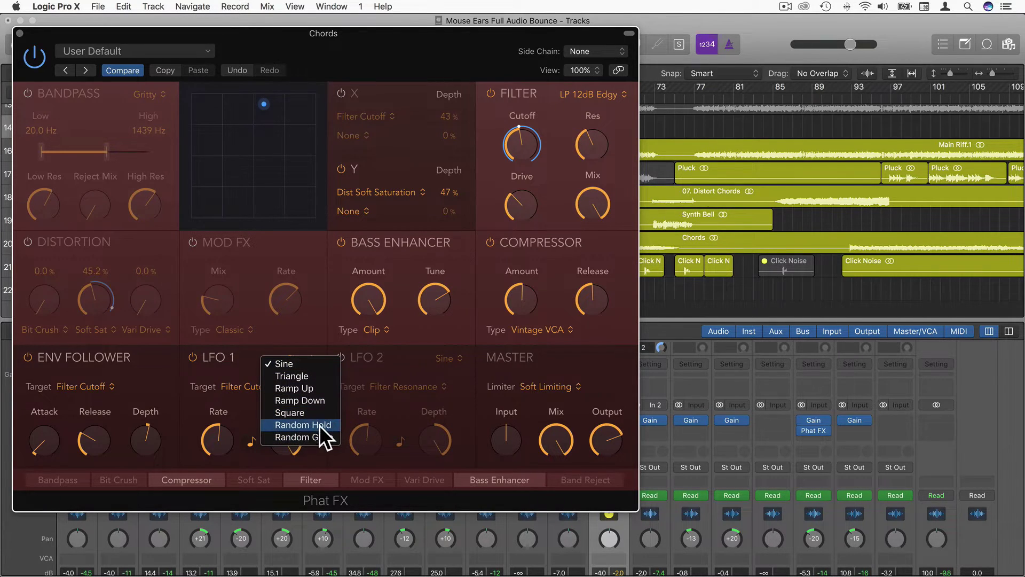
left_click(241, 370)
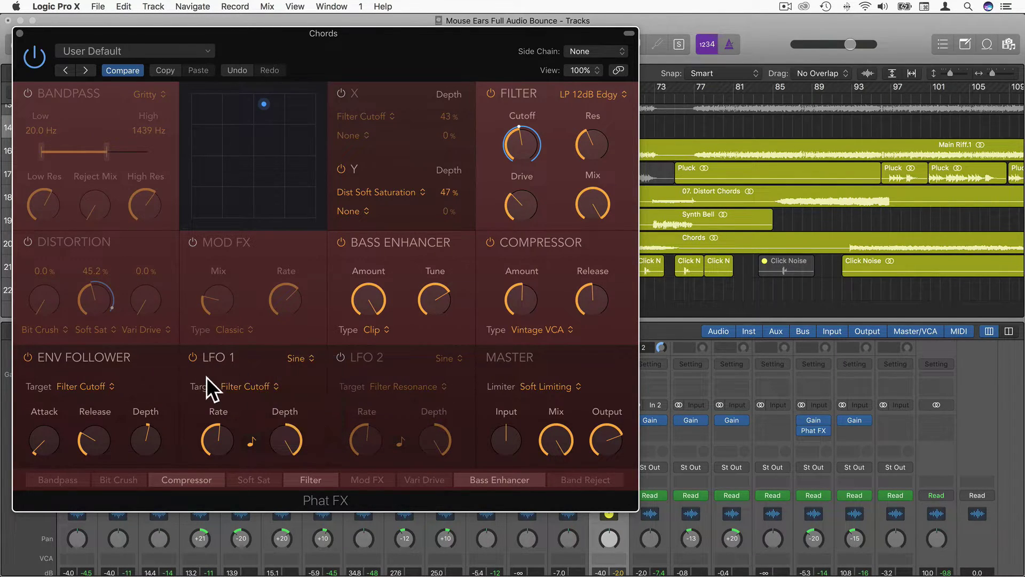
left_click(240, 385)
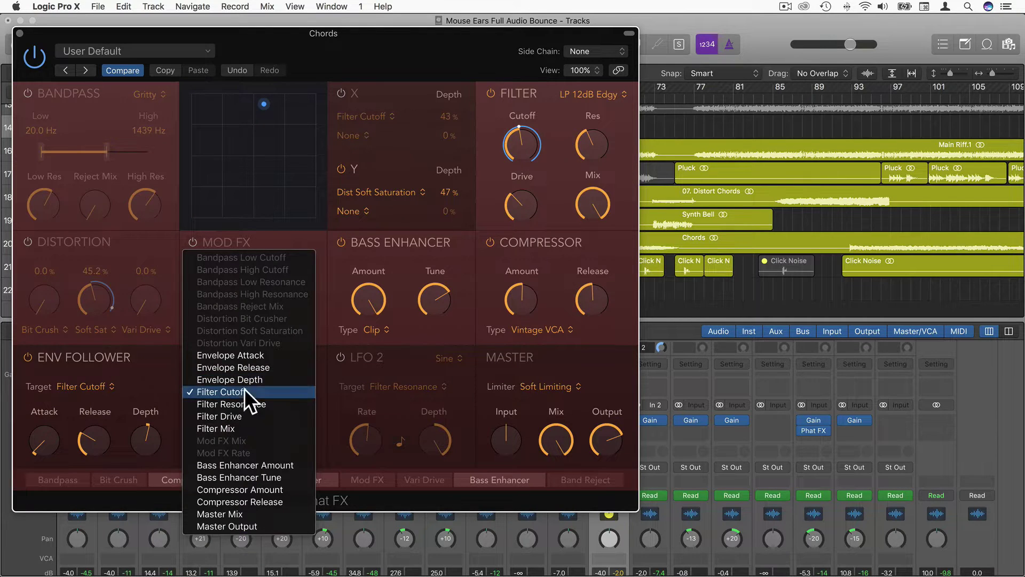
left_click(253, 392)
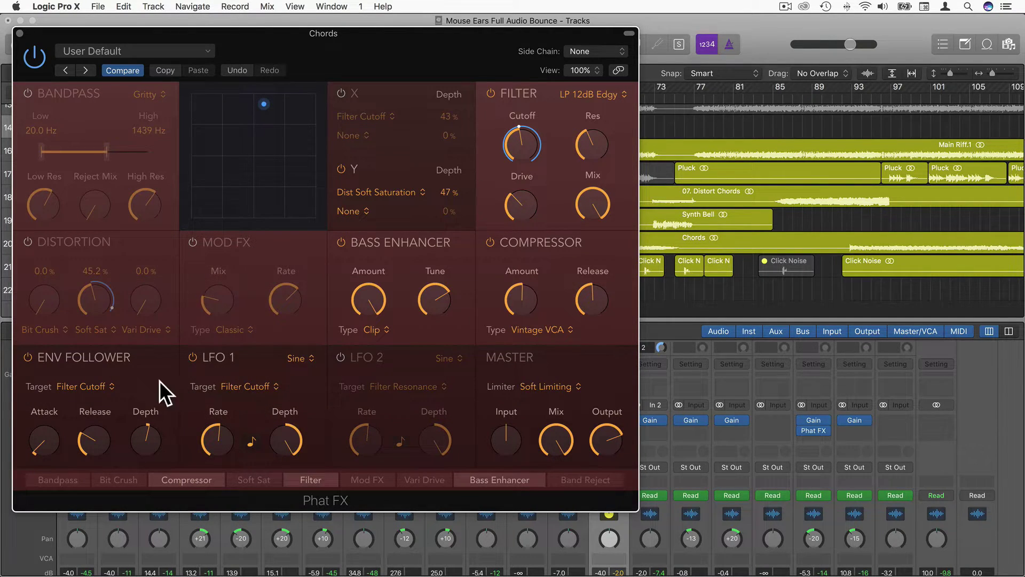
Turn off the Env Follower, start playback, and slow LFO 1's rate
left_click(28, 356)
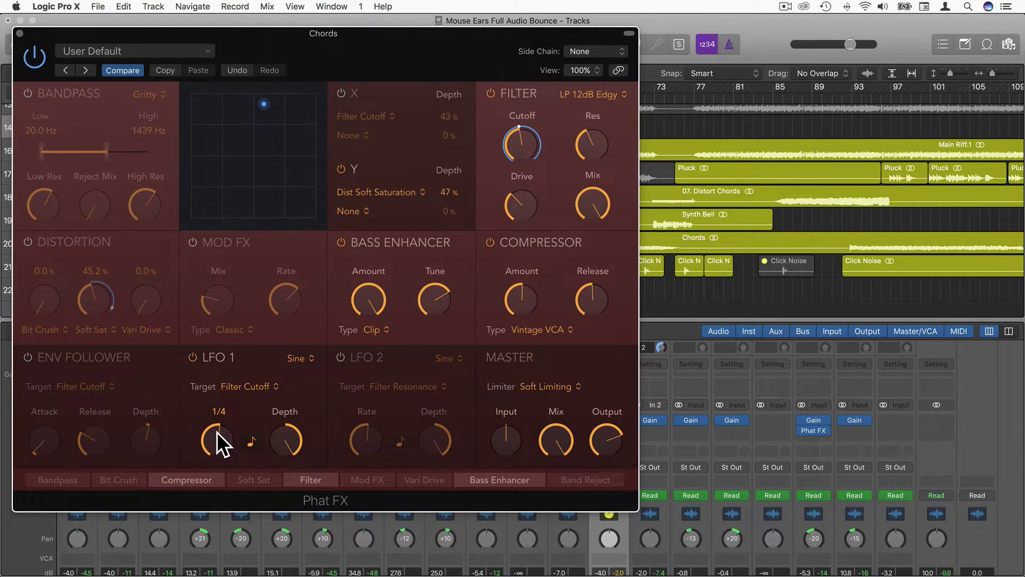
key("space")
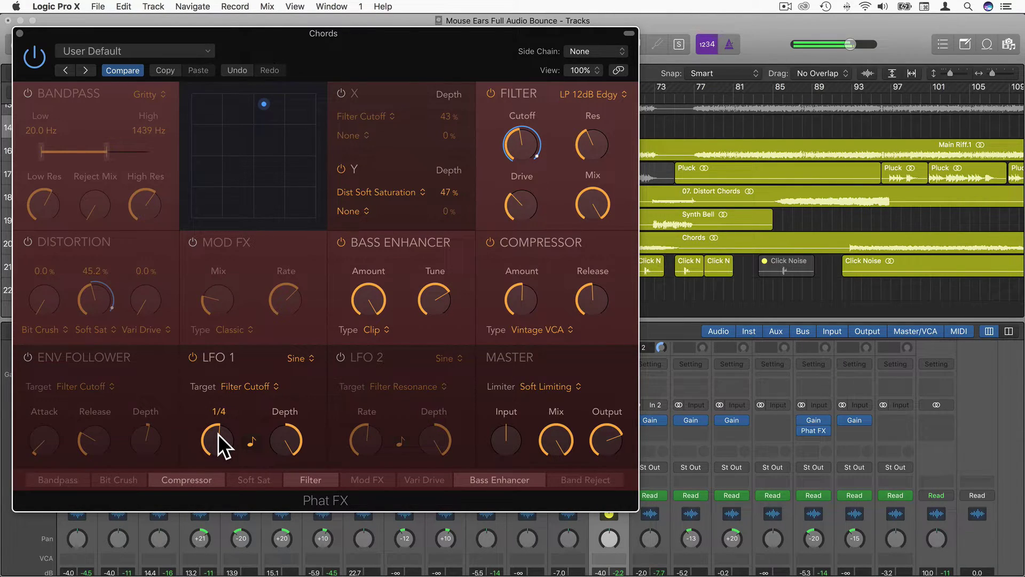
left_click_drag(217, 435, 220, 410)
Solo the Chords channel and adjust LFO 1 rate and depth, switching to free-running rate
scroll(783, 480, "down", 5)
scroll(782, 480, "up", 2)
left_click(823, 543)
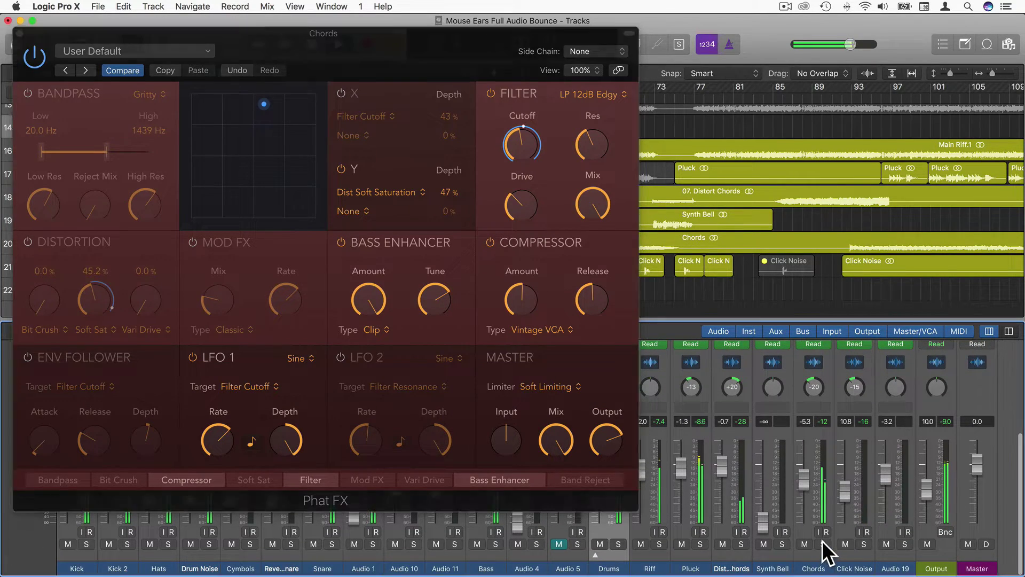
left_click_drag(223, 438, 220, 433)
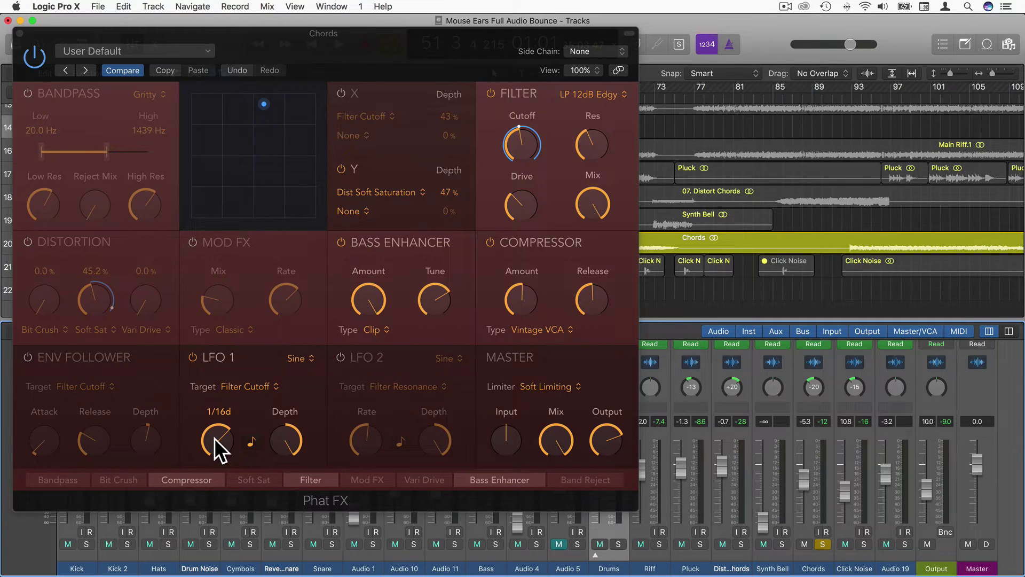
scroll(814, 476, "up", 5)
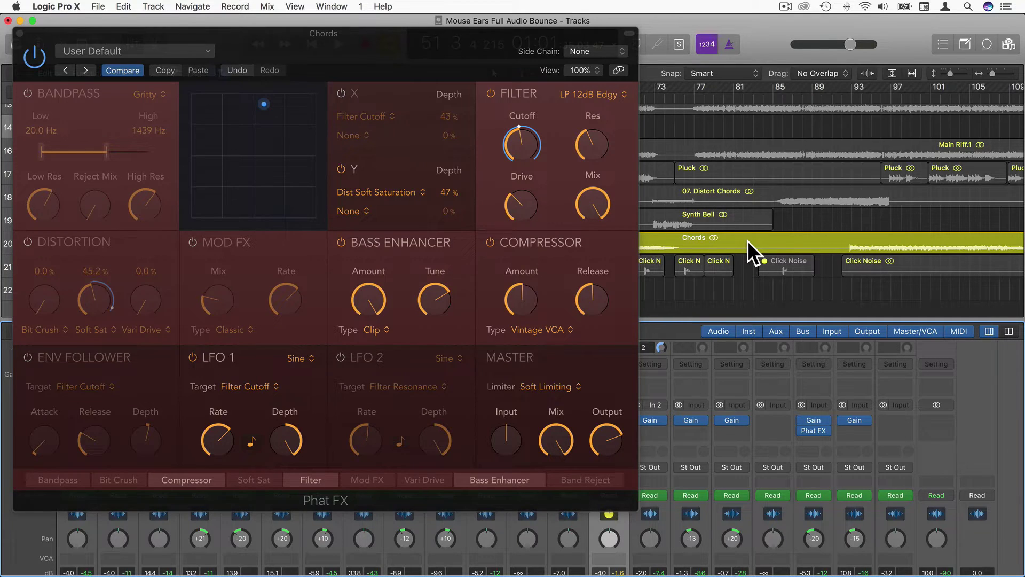
mouse_move(214, 437)
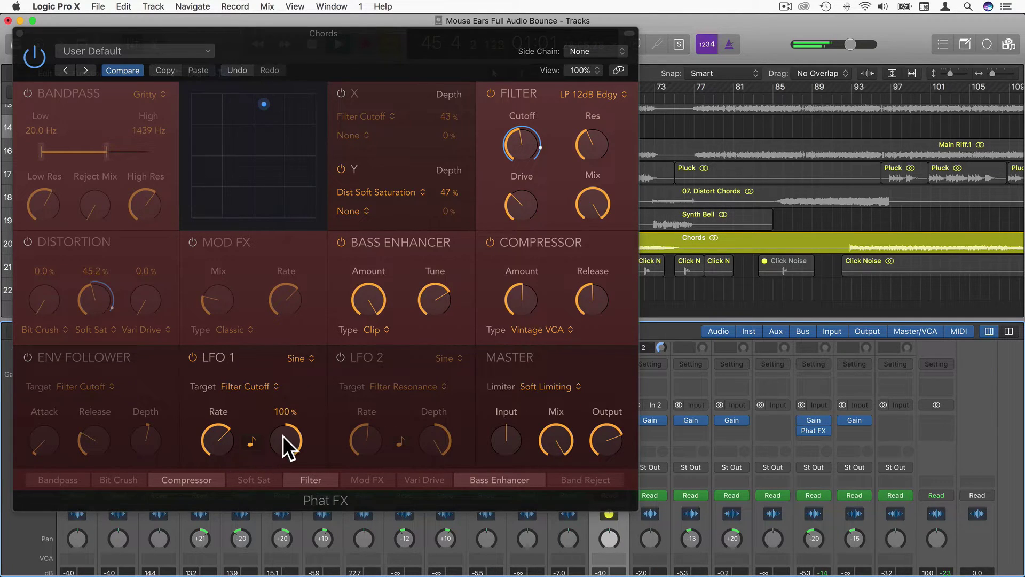
left_click_drag(283, 436, 269, 560)
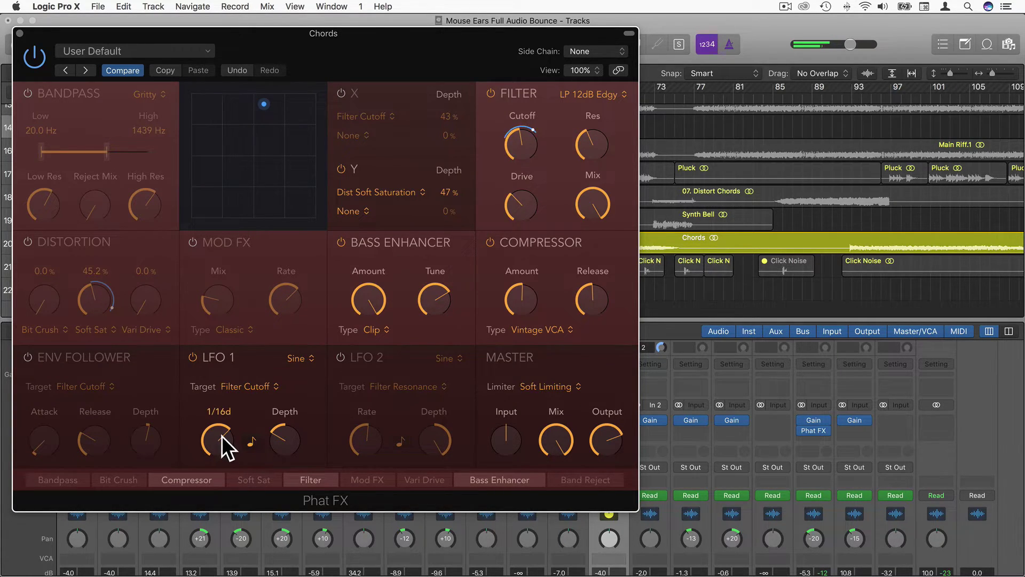
left_click_drag(220, 439, 219, 445)
left_click_drag(213, 395, 219, 310)
Change LFO 1 to a Triangle wave, depth near maximum, rate down to 41.0 Hz
left_click(301, 358)
left_click(300, 375)
left_click_drag(278, 445, 283, 269)
left_click_drag(225, 441, 221, 515)
Enable LFO 2 as a faster Square wave targeting Filter Drive at 77.8% depth
left_click(340, 358)
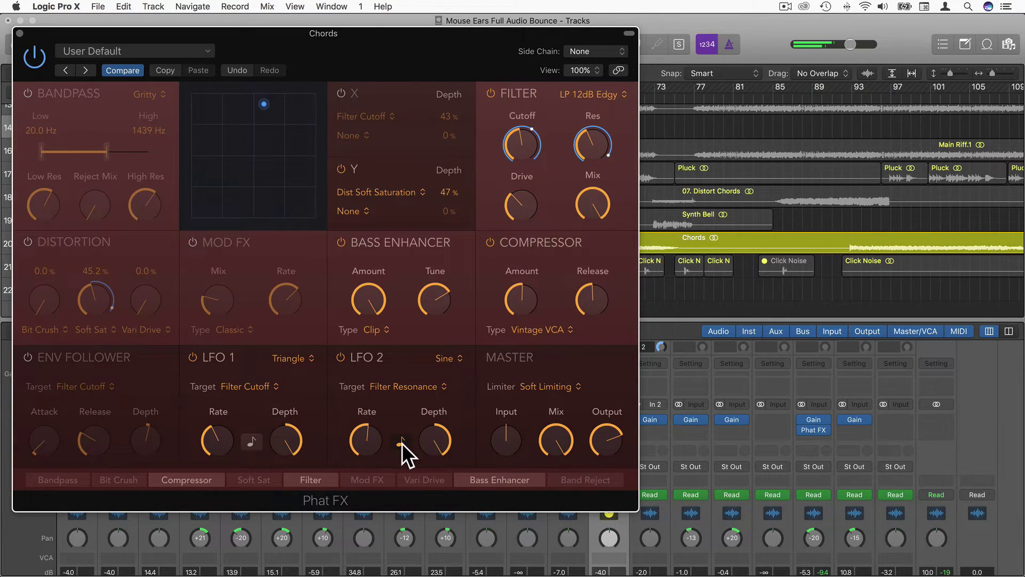
mouse_move(363, 438)
left_click_drag(364, 433, 366, 416)
left_click_drag(438, 445, 436, 550)
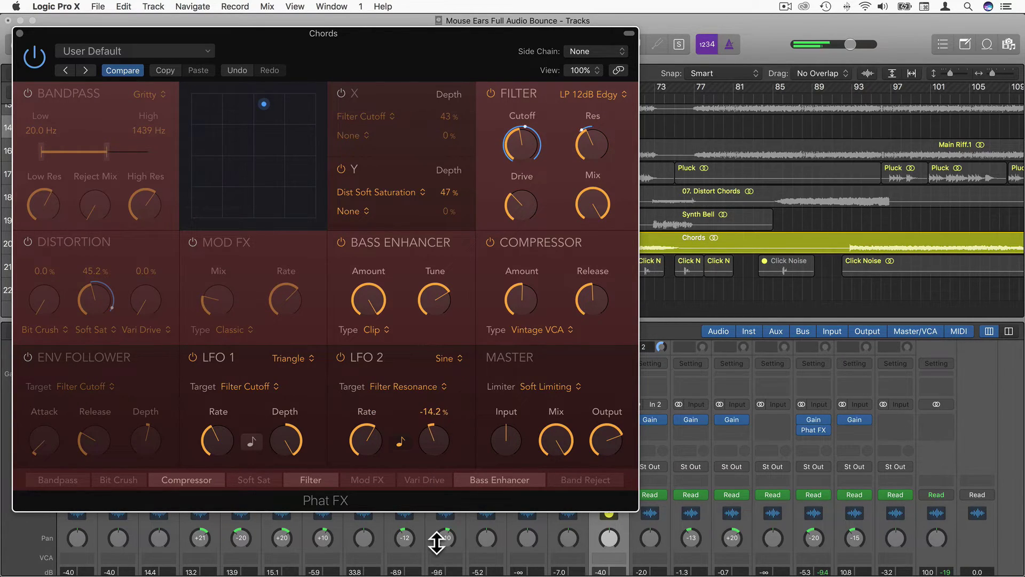
left_click(399, 386)
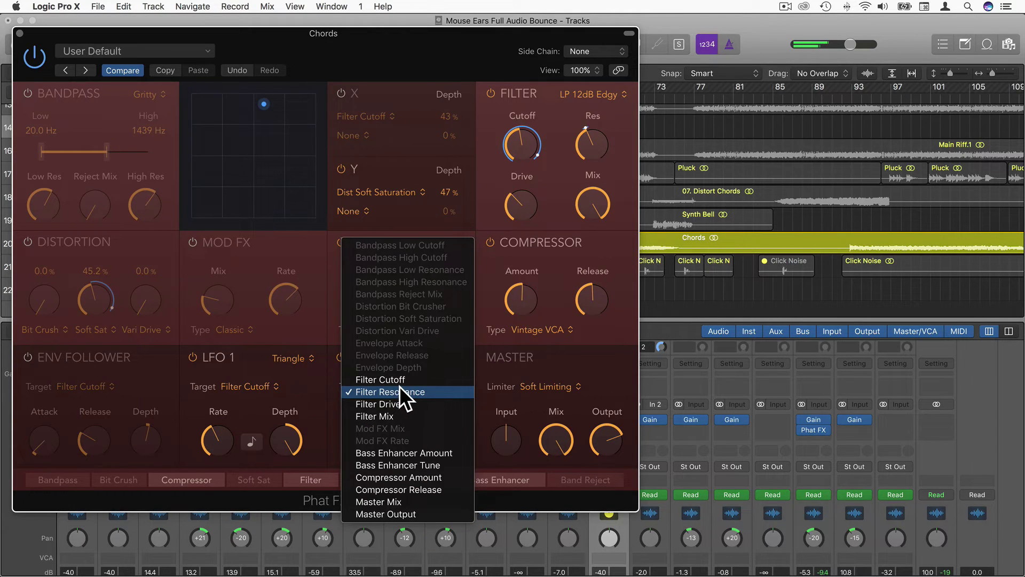
key("Escape")
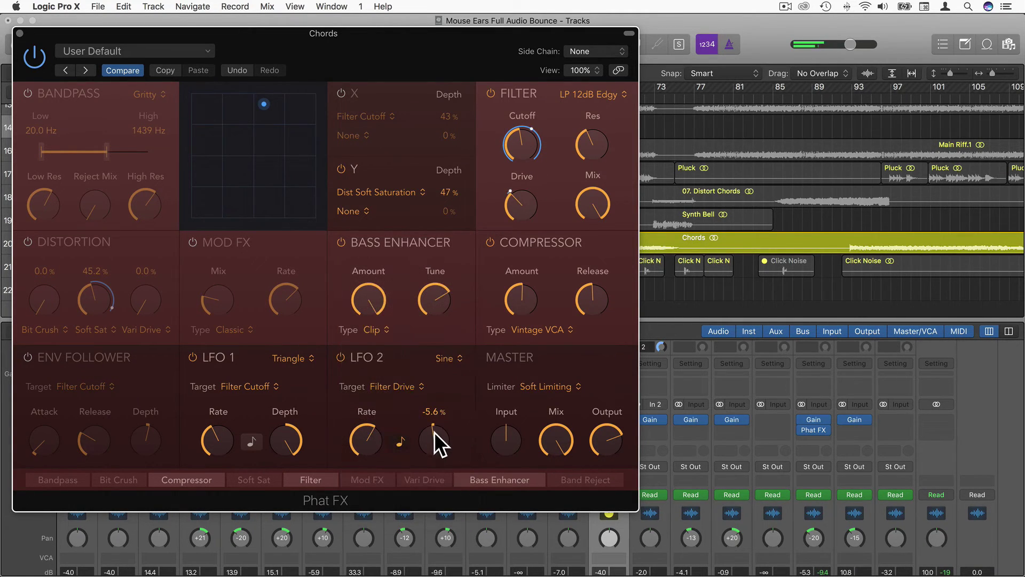
left_click_drag(434, 432, 437, 377)
left_click(446, 359)
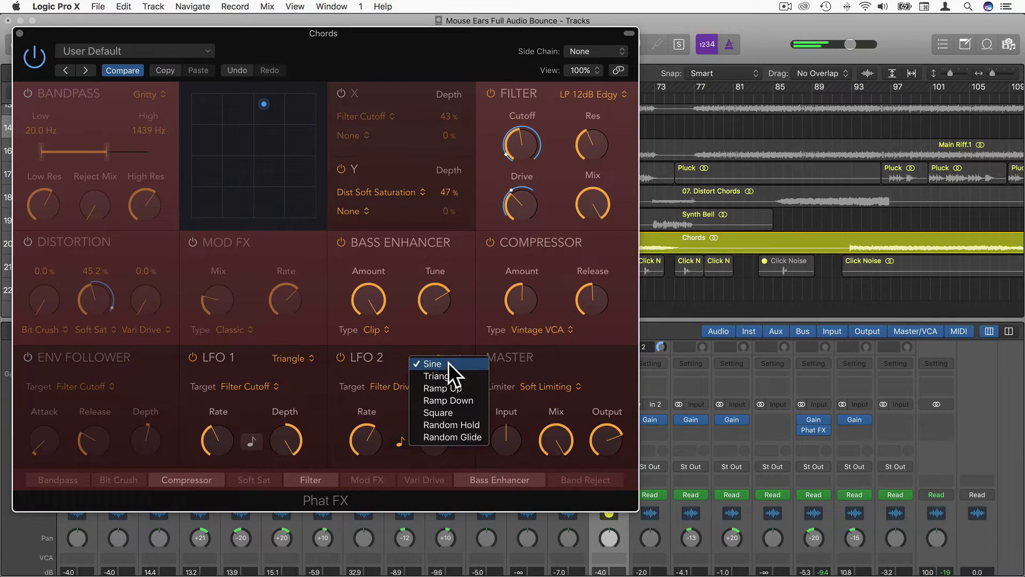
left_click(442, 414)
left_click_drag(442, 434, 429, 410)
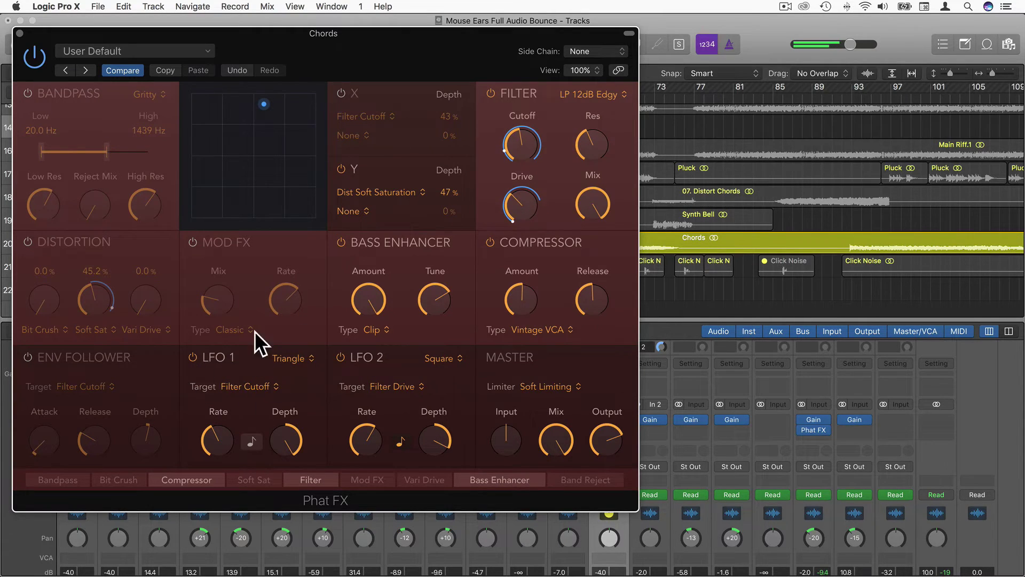
Toggle LFO 1 and LFO 2 off and back on to compare the sound
left_click(193, 357)
left_click(341, 355)
left_click(340, 356)
left_click(193, 358)
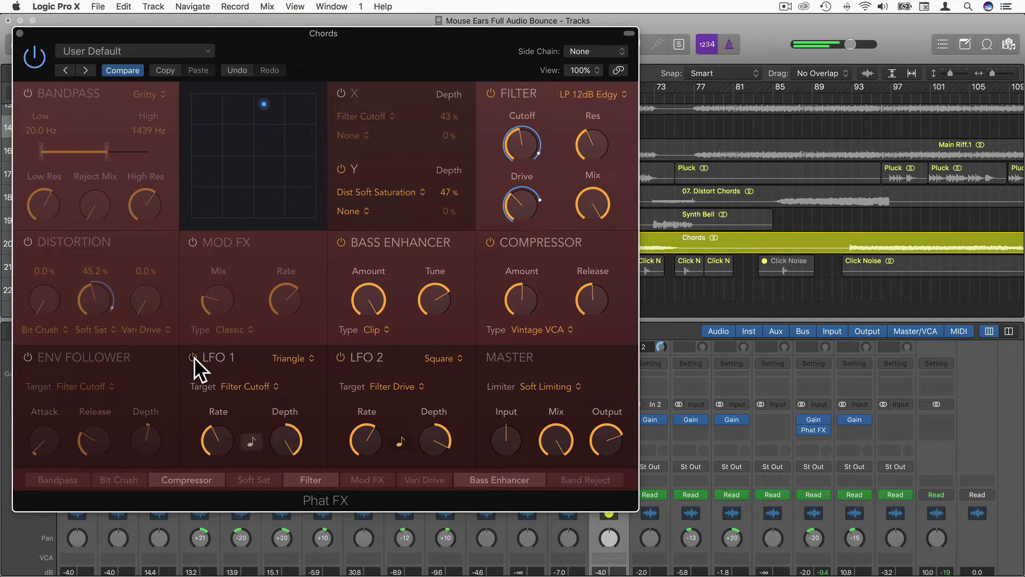
Set the master limiter to Hard Clipping, Mix 54.6%, Input 1.0 dB, Output -3.1 dB
left_click(547, 387)
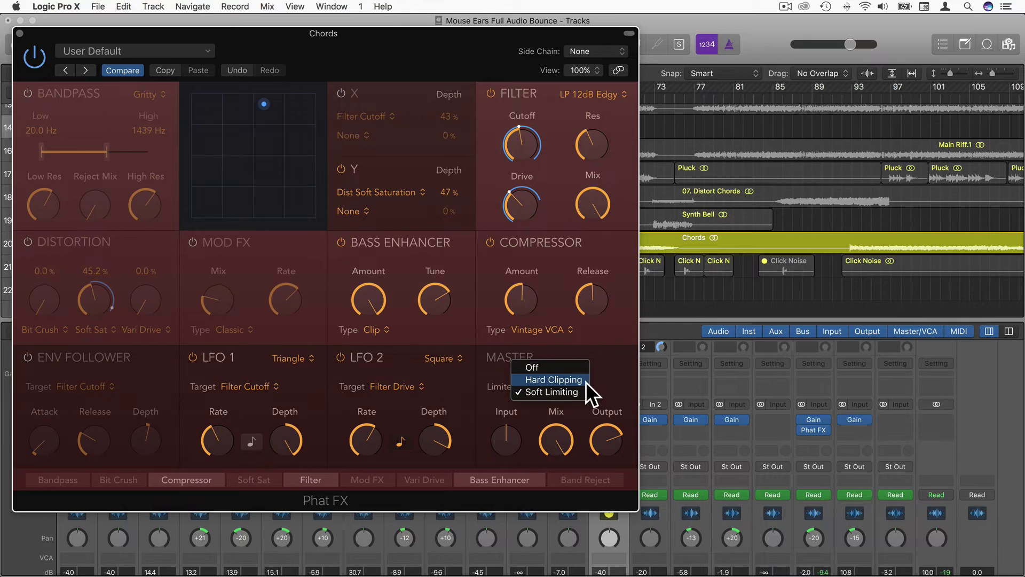
left_click(566, 381)
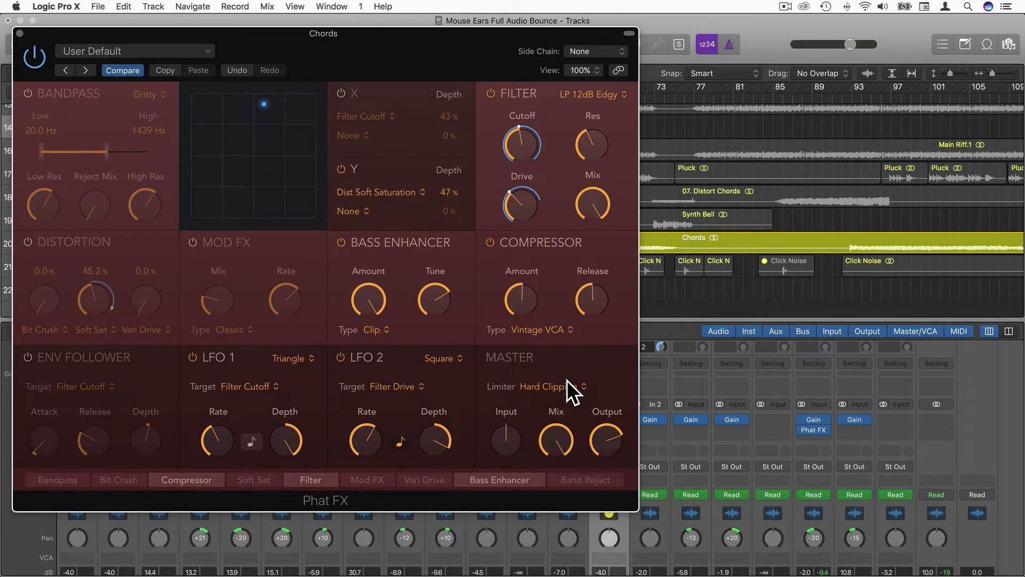
left_click_drag(554, 431, 575, 576)
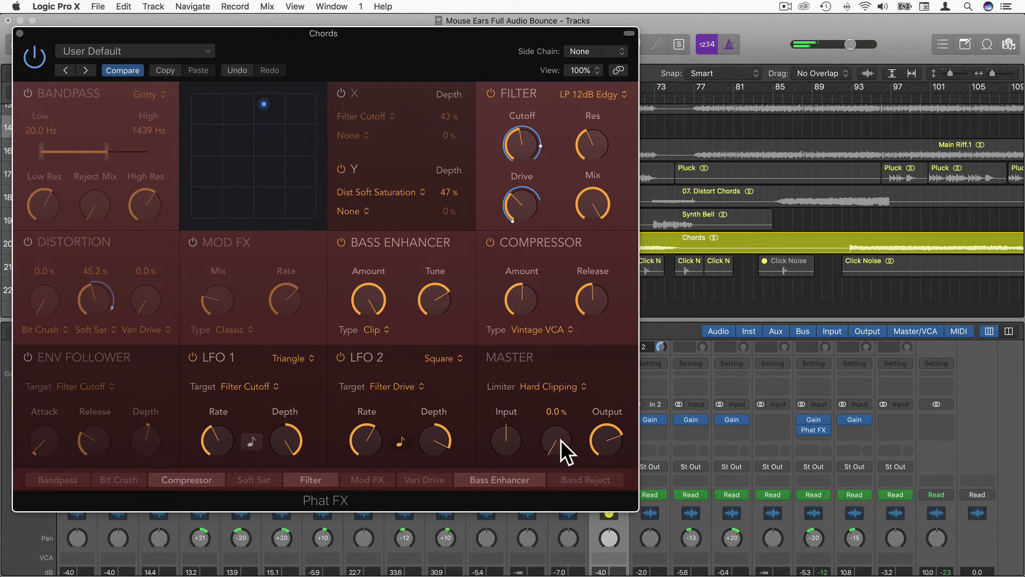
left_click_drag(562, 440, 550, 343)
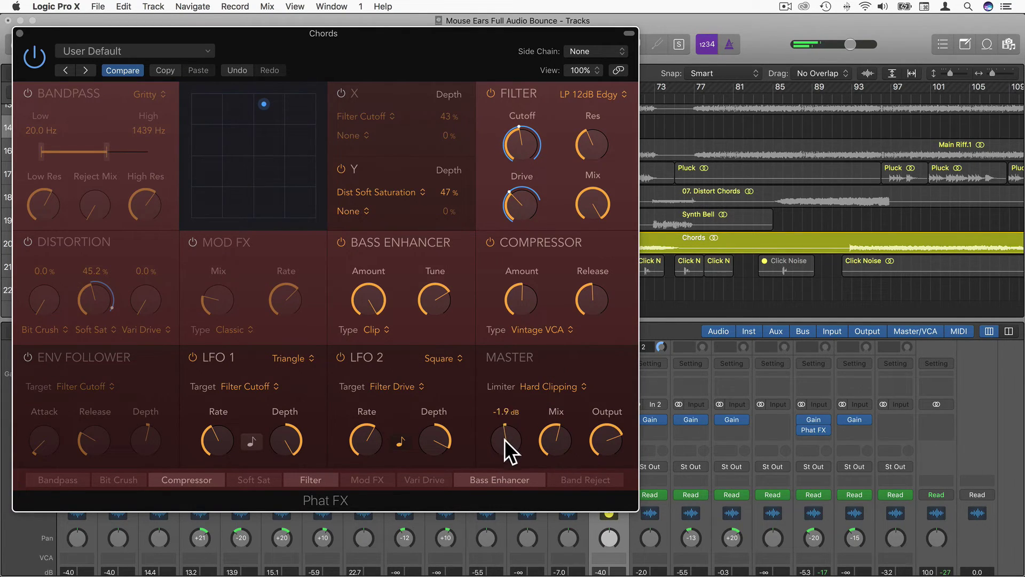
left_click_drag(505, 441, 504, 459)
left_click_drag(501, 422, 500, 425)
mouse_move(599, 435)
left_mouse_down()
mouse_move(612, 460)
mouse_move(614, 443)
left_mouse_up()
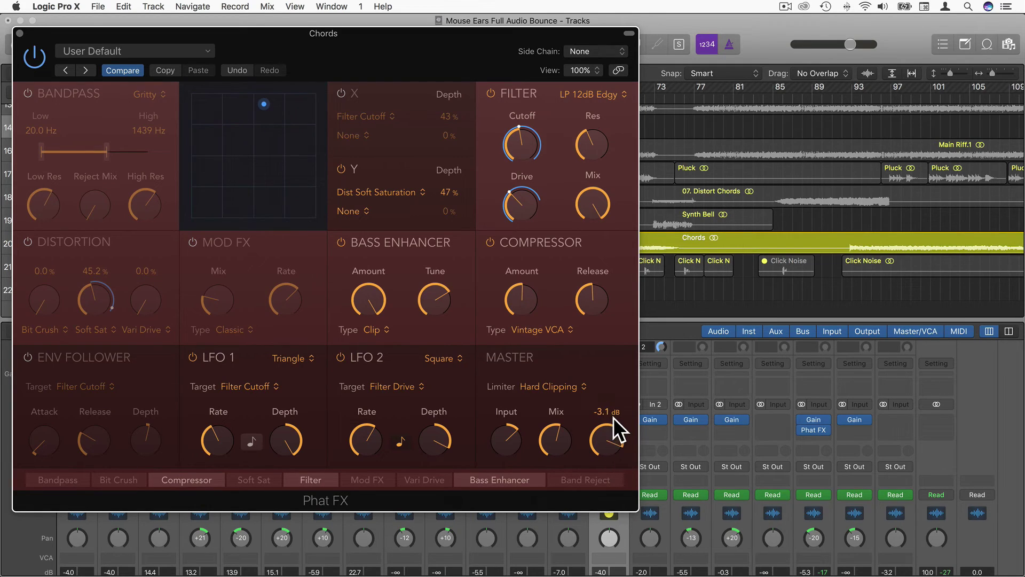